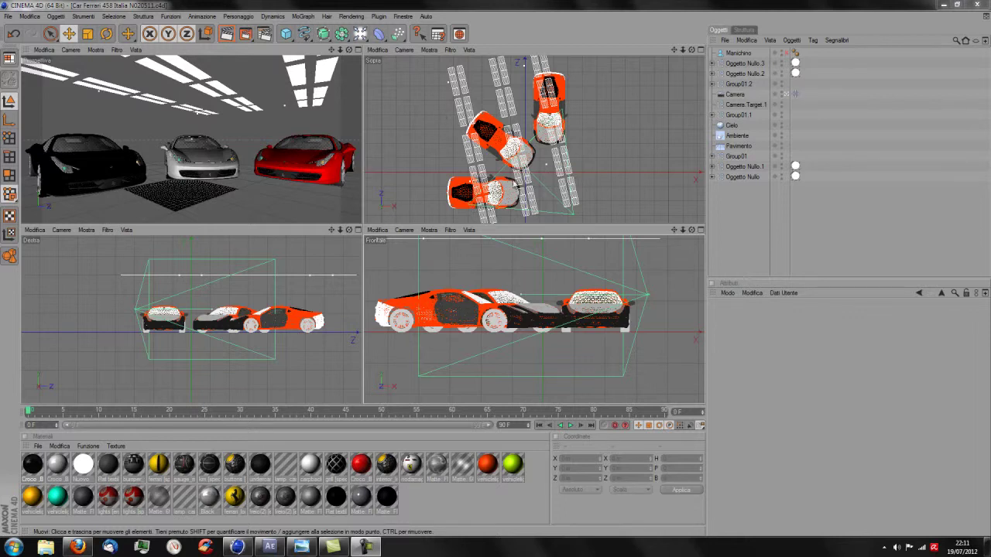
# Step: Make the Manichino mannequin visible in the viewports, then maximize the Destra side view
pyautogui.click(701, 51)
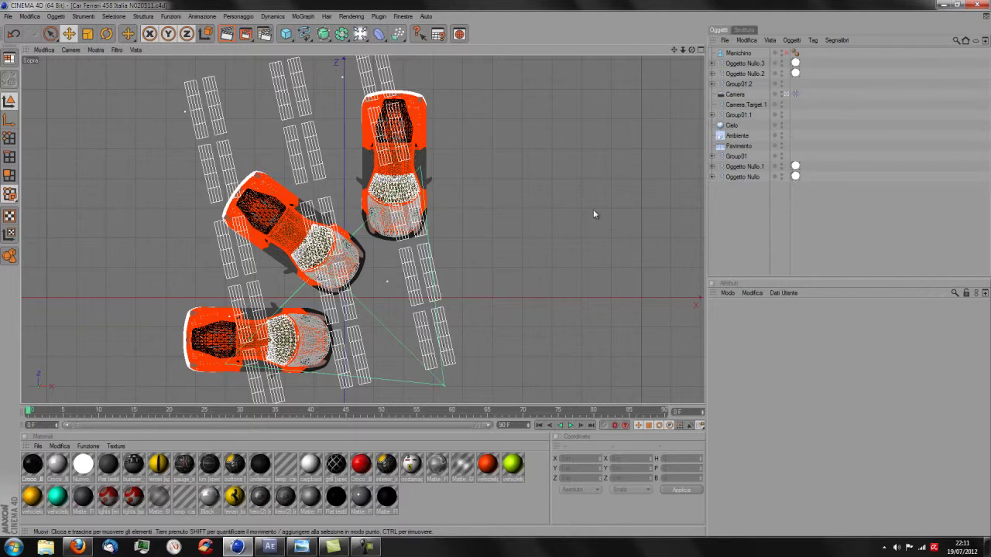
pyautogui.click(702, 52)
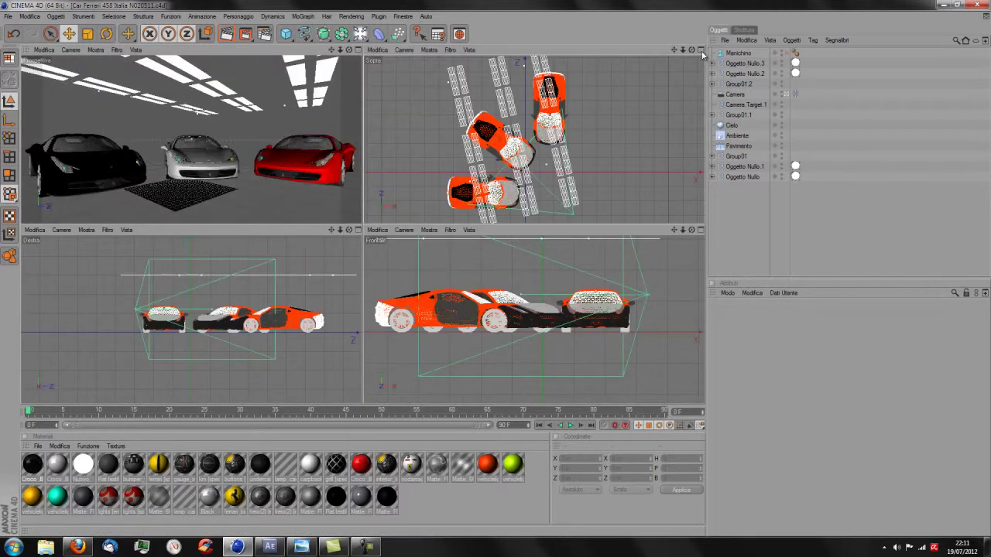
pyautogui.click(740, 54)
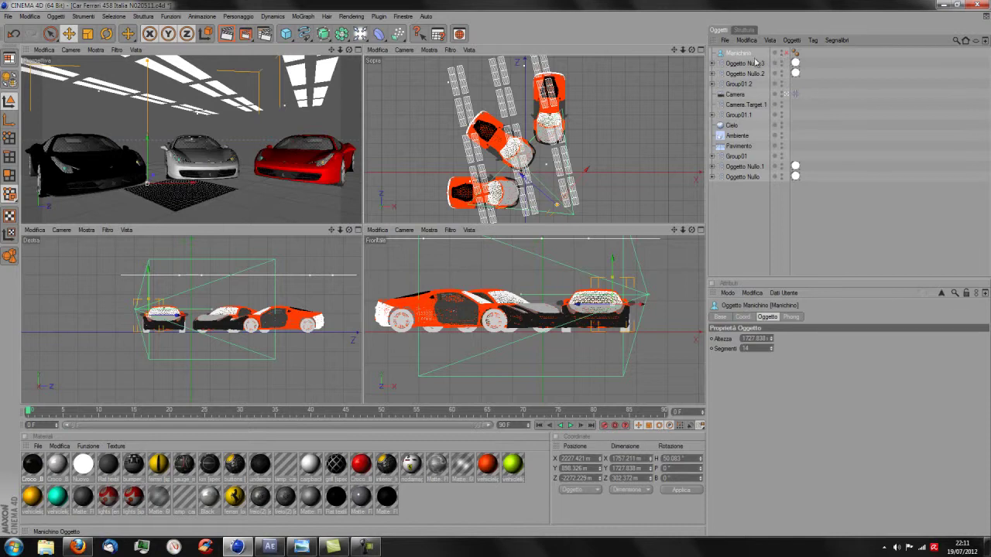
pyautogui.click(788, 52)
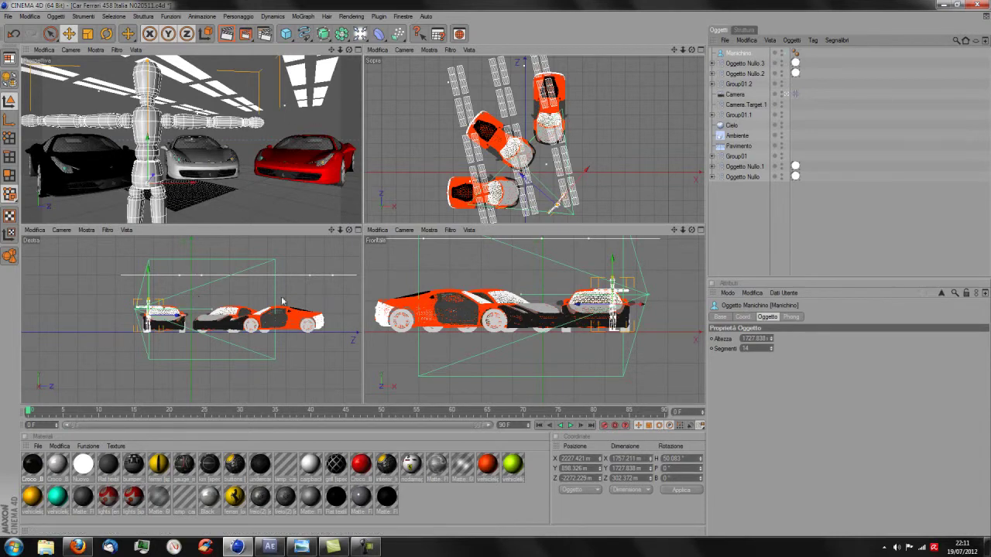
pyautogui.click(358, 231)
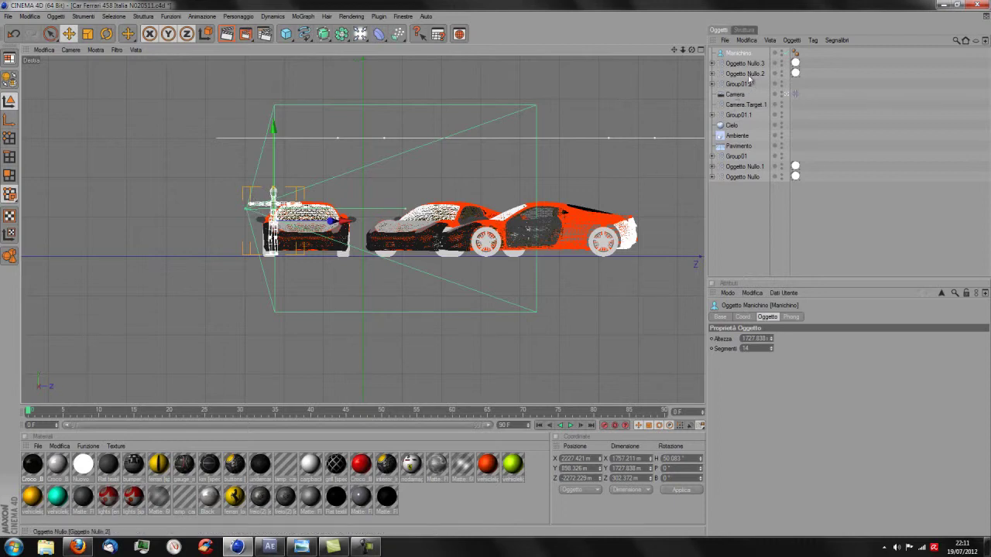
# Step: Select Camera and Camera Target.1, then maximize the Prospettiva perspective view
pyautogui.click(733, 95)
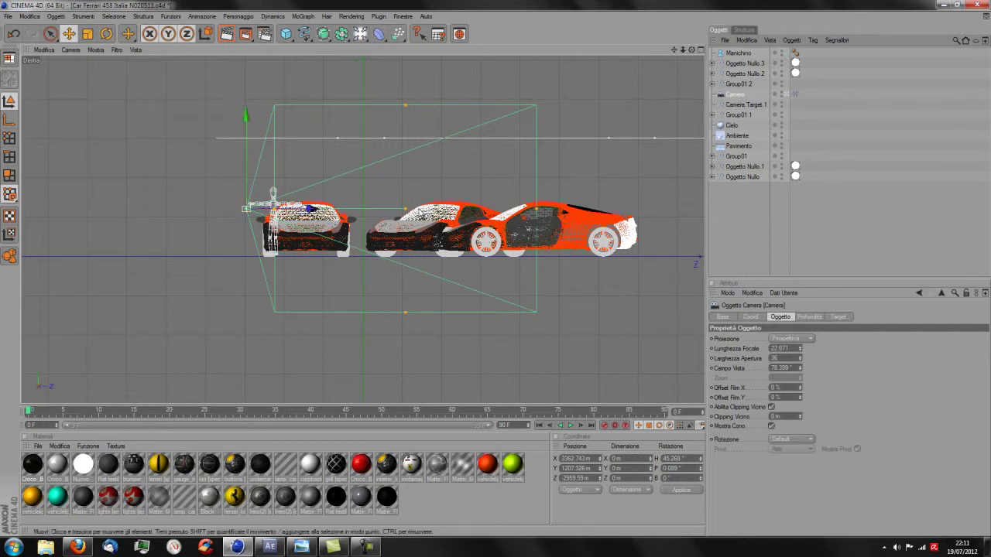
pyautogui.click(741, 104)
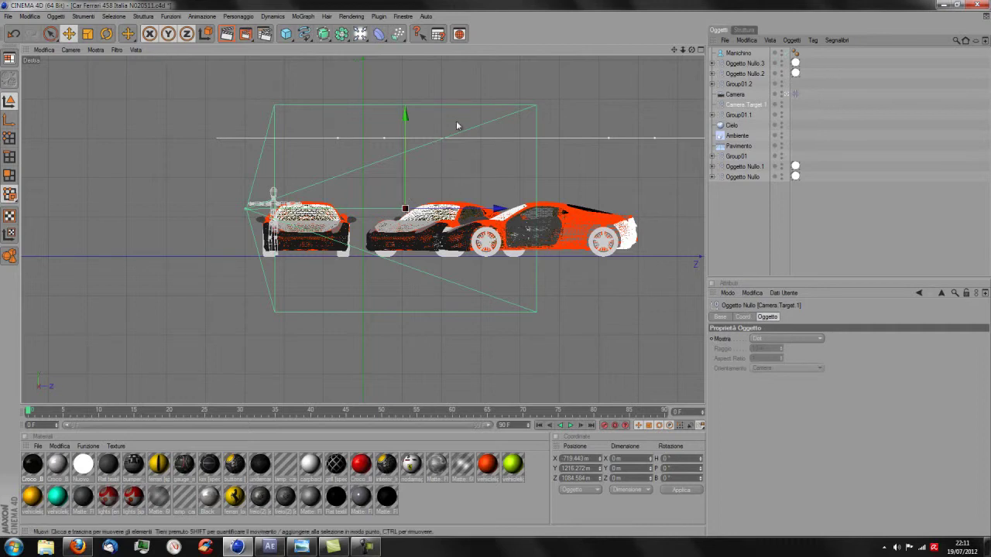
pyautogui.click(701, 51)
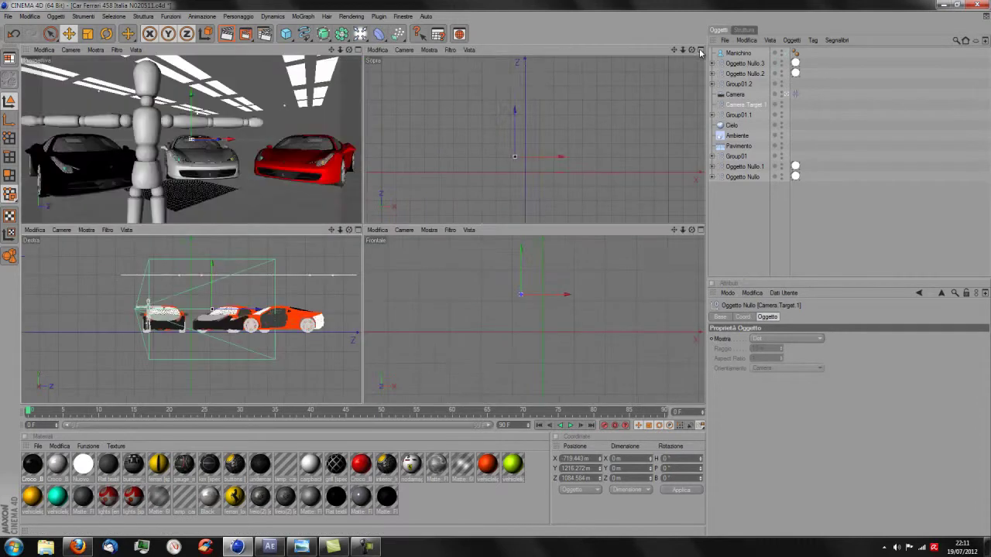
pyautogui.click(360, 50)
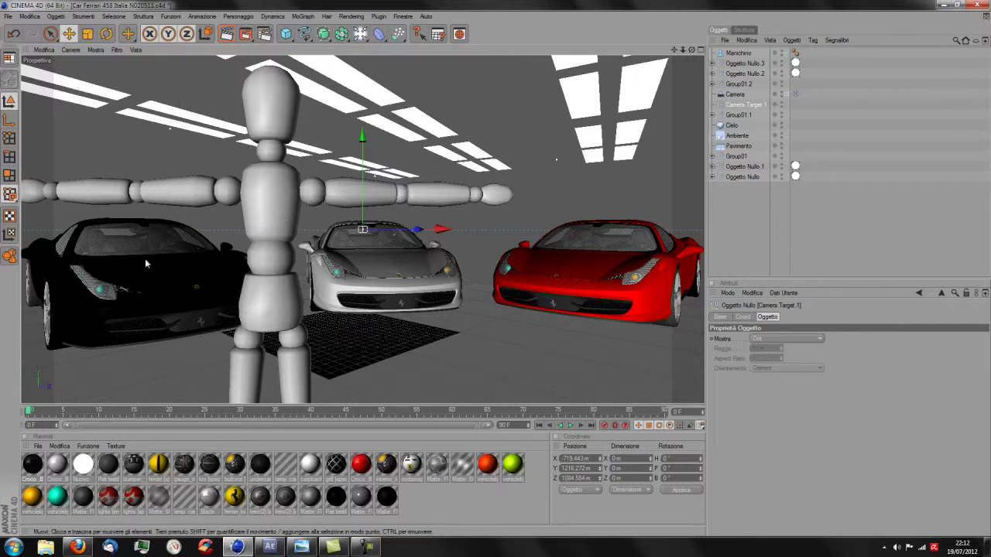
# Step: Hide the Manichino mannequin and check the Render Settings
pyautogui.click(784, 52)
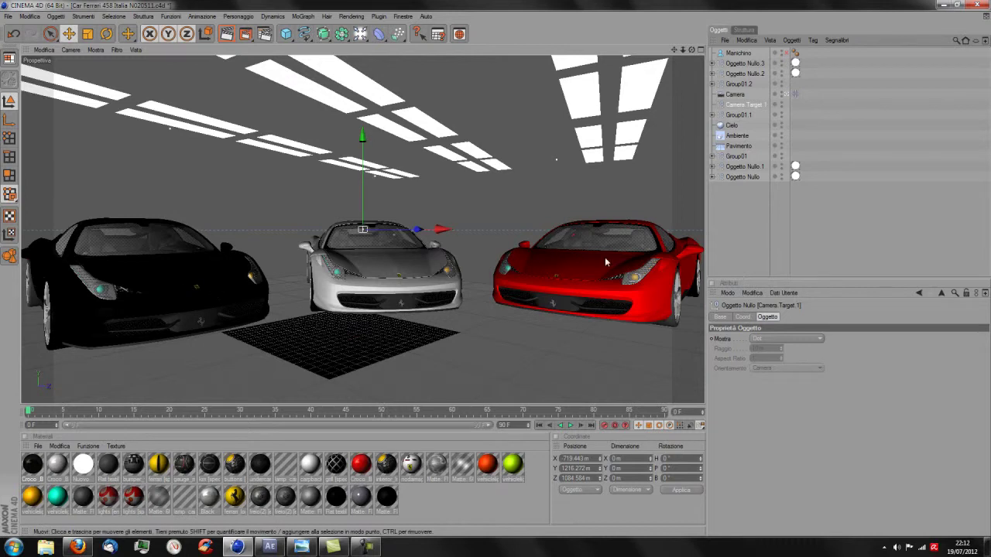
pyautogui.click(265, 35)
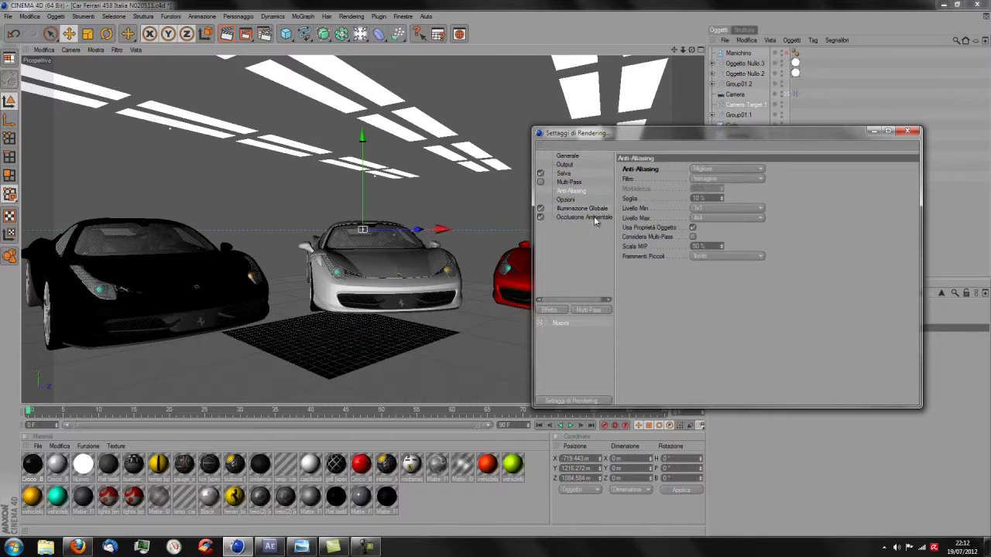
pyautogui.click(906, 131)
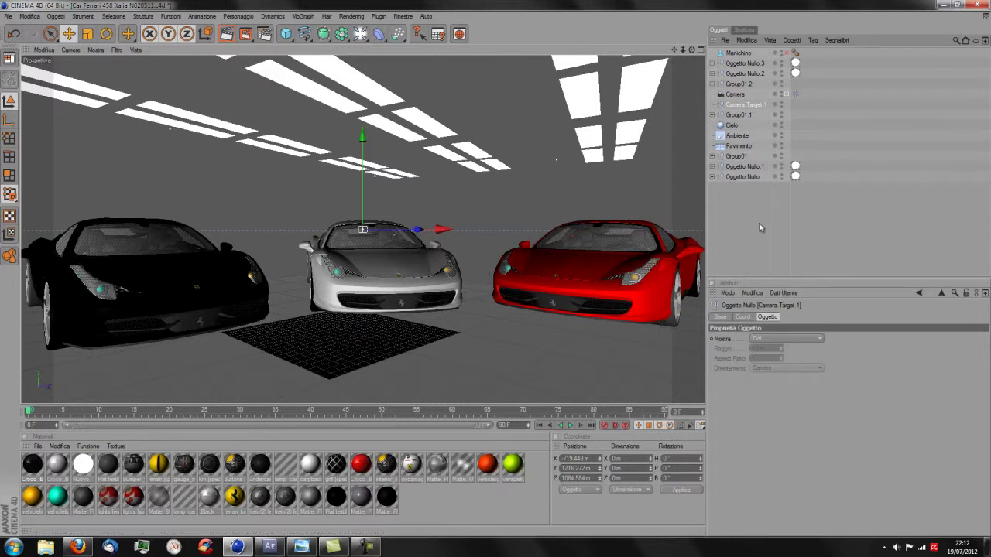
# Step: Select the Cielo sky and Pavimento floor objects in the Object Manager
pyautogui.click(758, 186)
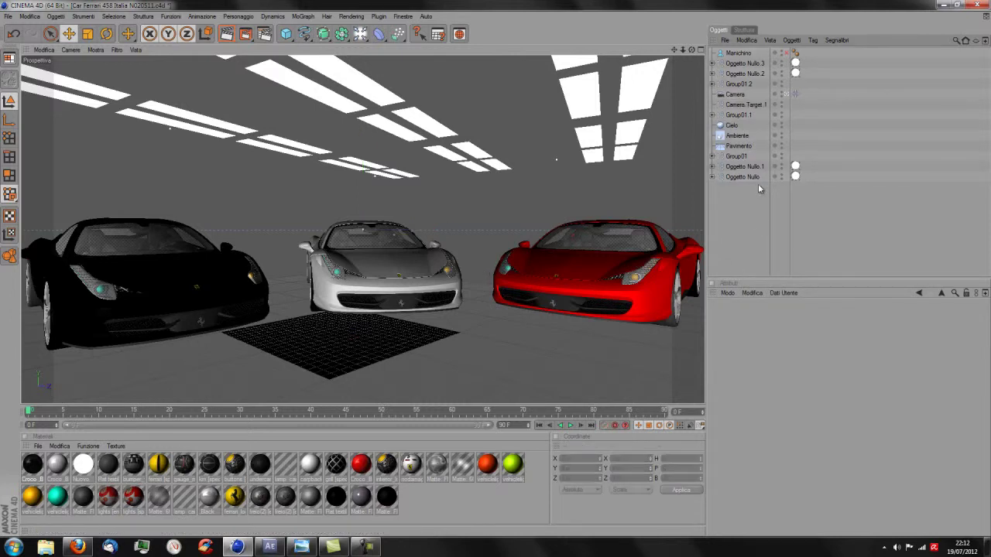
pyautogui.click(738, 126)
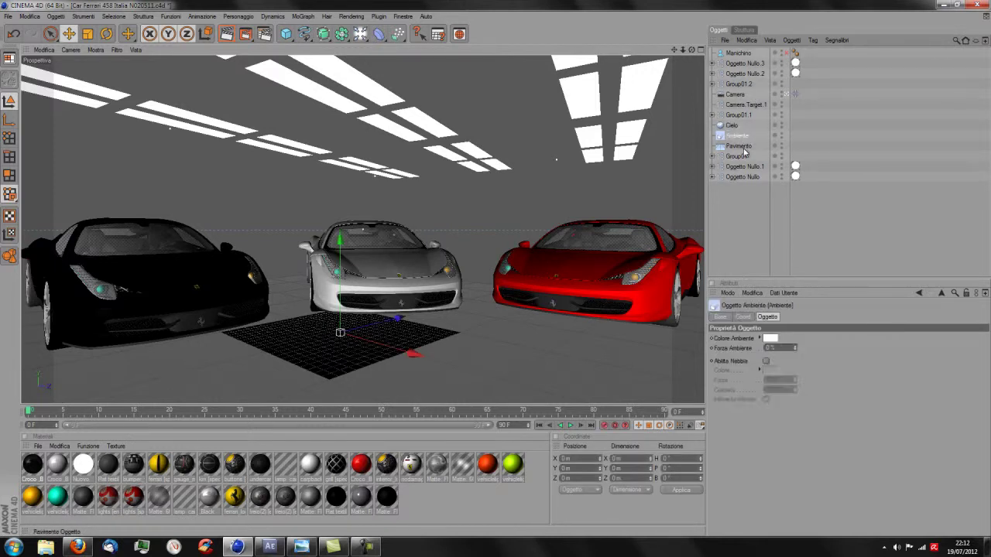
pyautogui.click(743, 147)
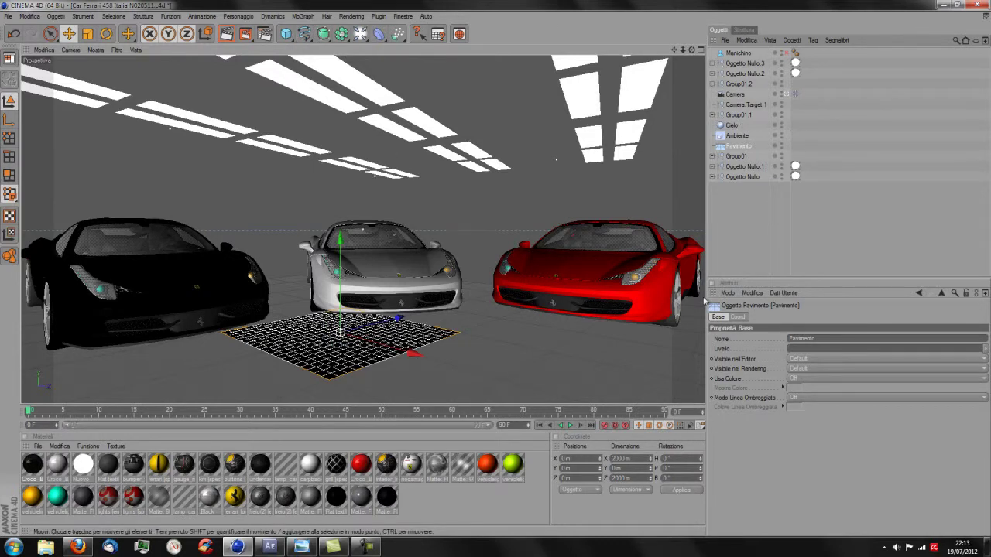
pyautogui.click(736, 226)
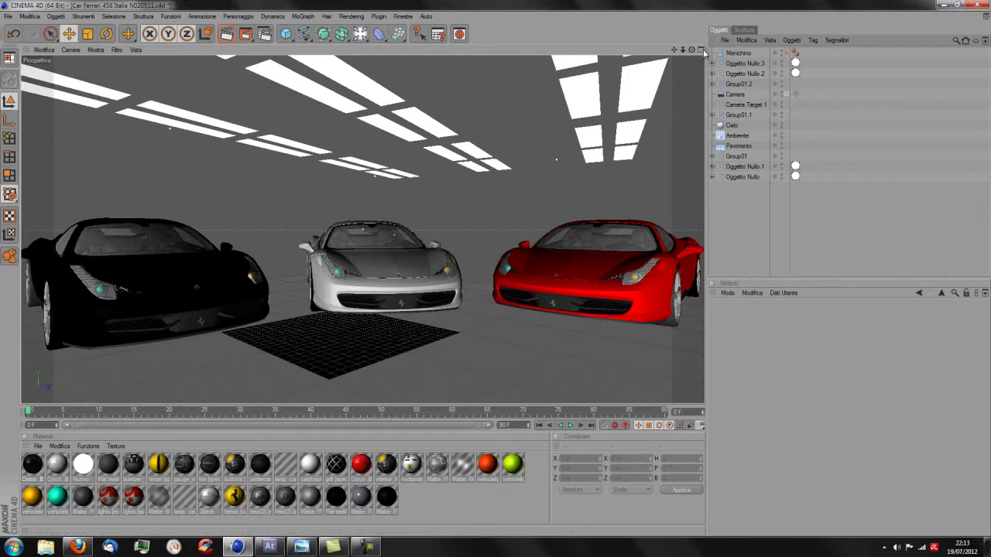
# Step: Switch between the maximized top view and the four-view layout
pyautogui.middleClick(662, 81)
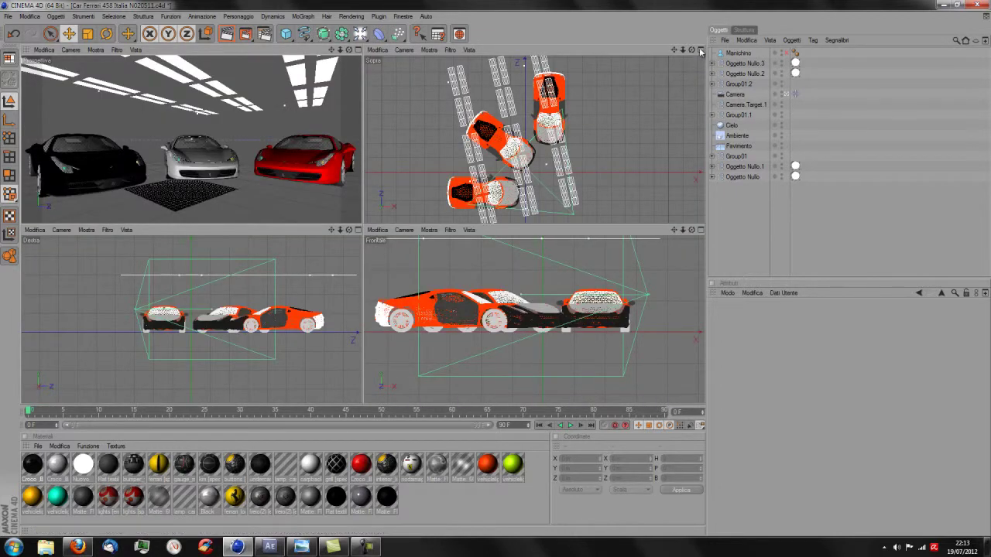
pyautogui.middleClick(553, 139)
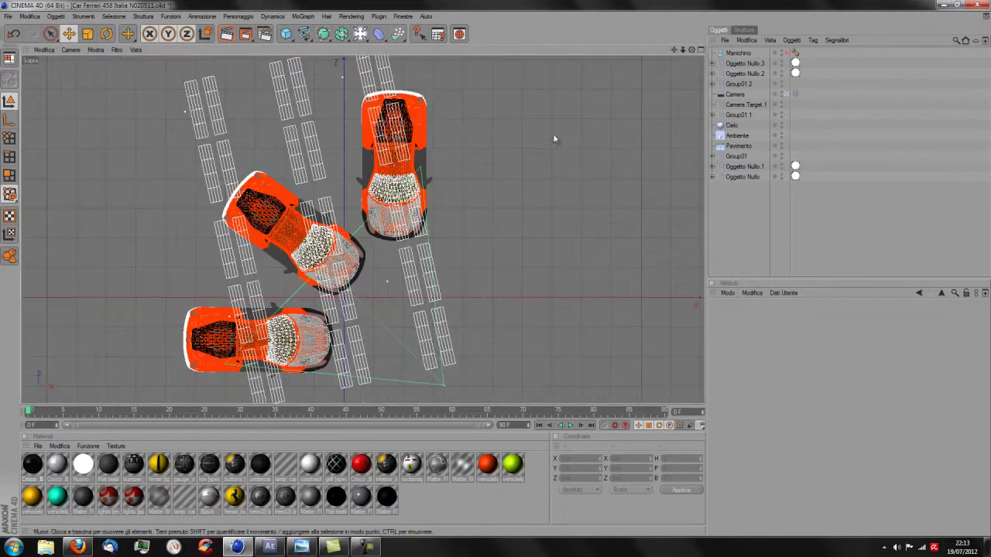
pyautogui.click(700, 50)
# Step: Review the Luminanza settings of the white Nuovo material
pyautogui.doubleClick(83, 464)
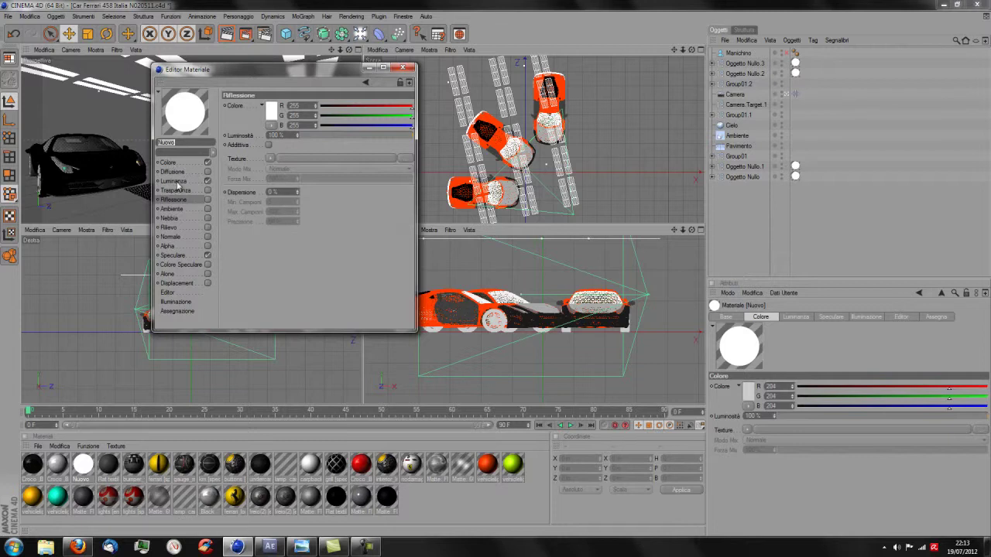
pyautogui.click(175, 181)
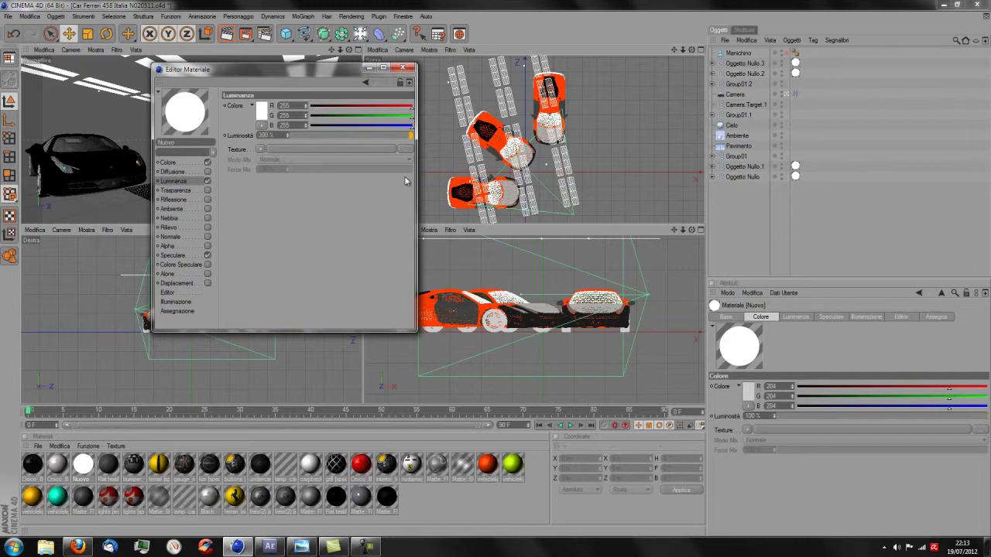
pyautogui.click(404, 68)
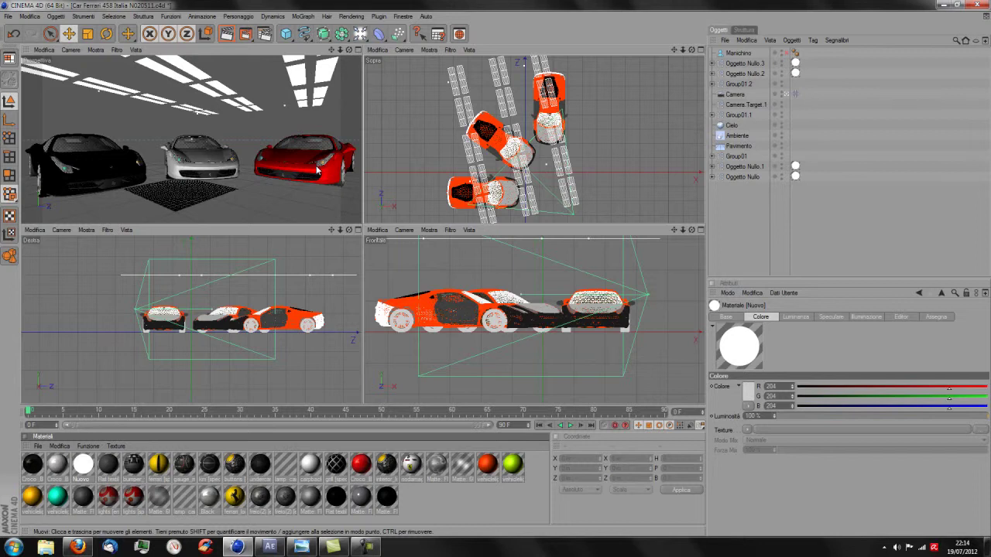
# Step: Inspect the red Croco Black Ski material's Riflessione and Ambiente settings
pyautogui.doubleClick(370, 465)
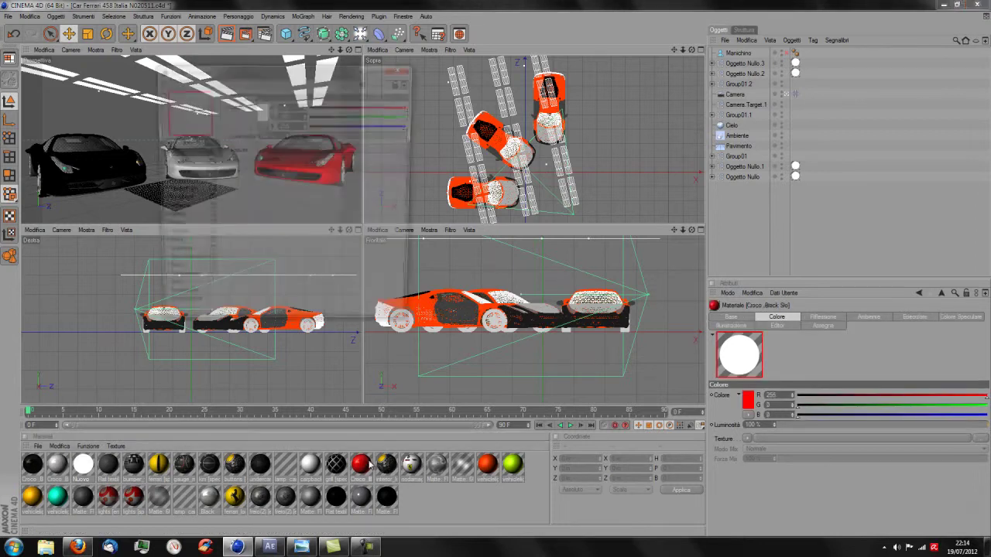
pyautogui.click(184, 201)
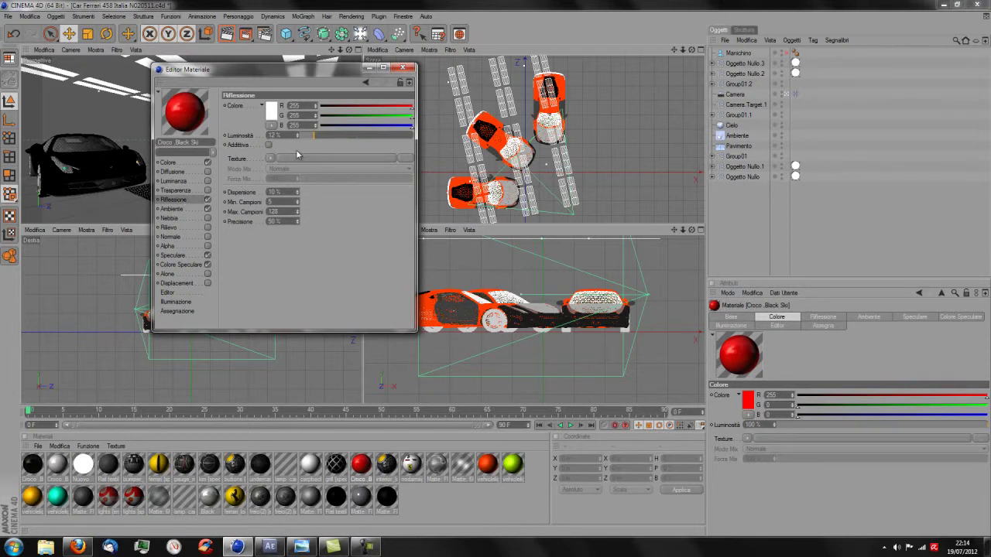
pyautogui.click(170, 209)
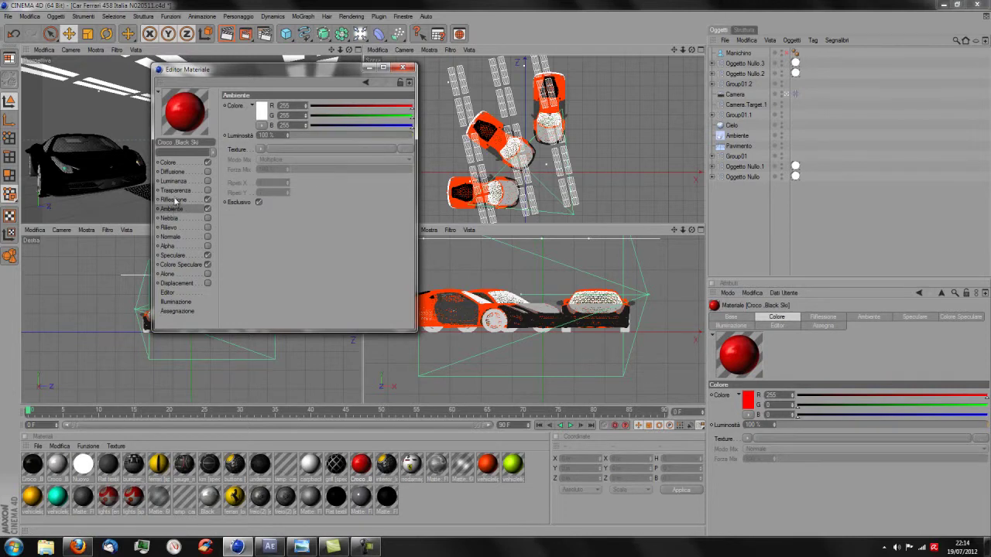
pyautogui.click(175, 201)
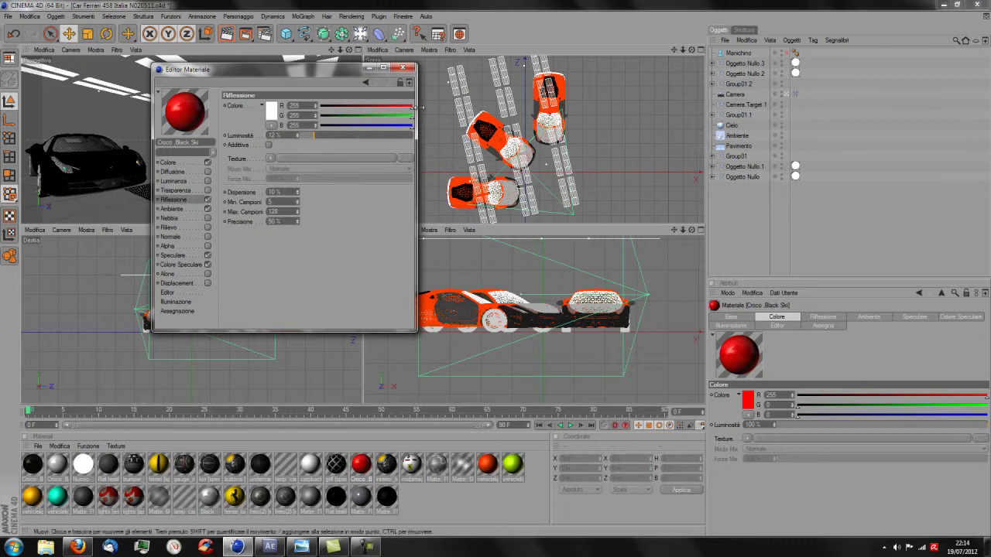
pyautogui.click(402, 68)
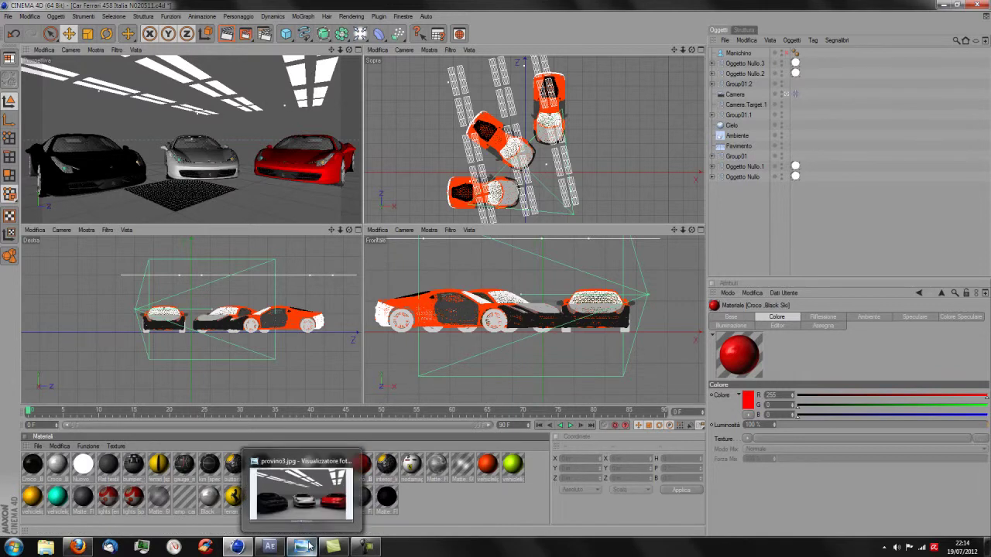
# Step: View provino3.jpg in Photo Viewer, then switch back to iva.aep in After Effects
pyautogui.click(308, 547)
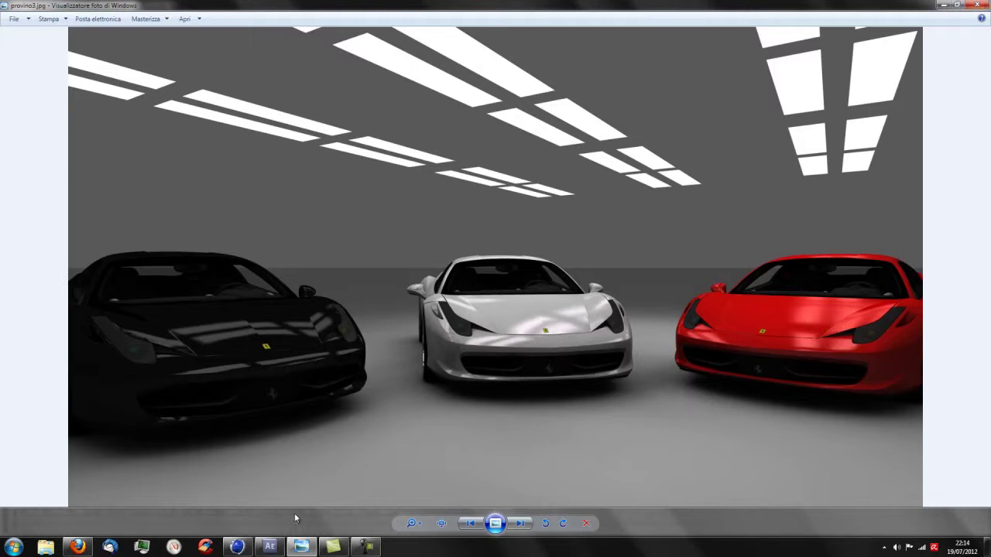
pyautogui.click(267, 550)
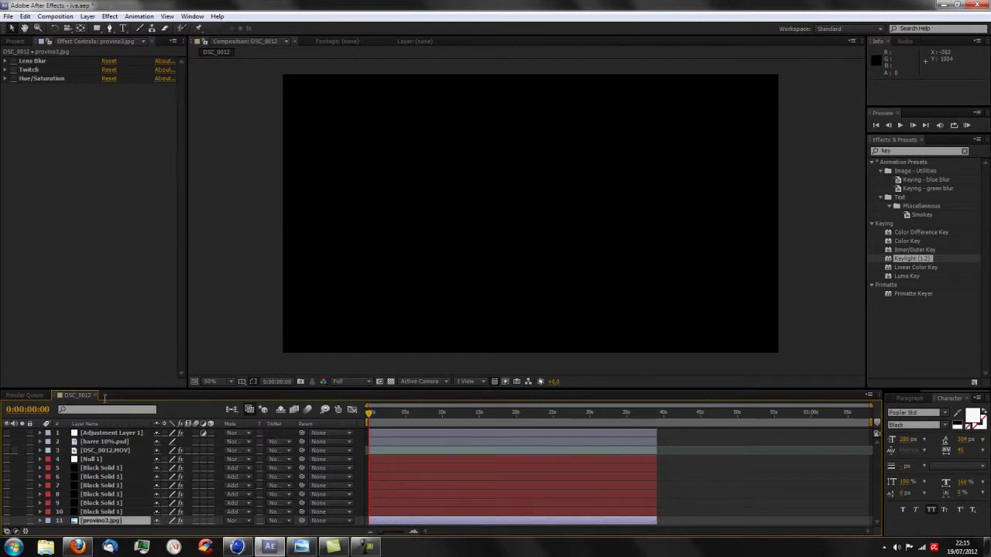
# Step: Show provino3.jpg and select DSC_0012.MOV to display its Keylight and Curves effects
pyautogui.click(6, 521)
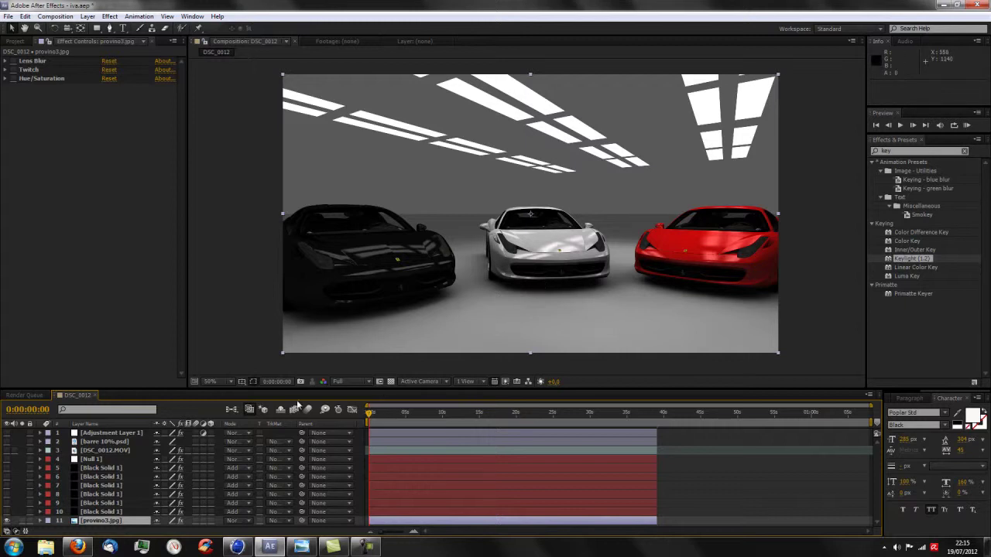
pyautogui.click(127, 451)
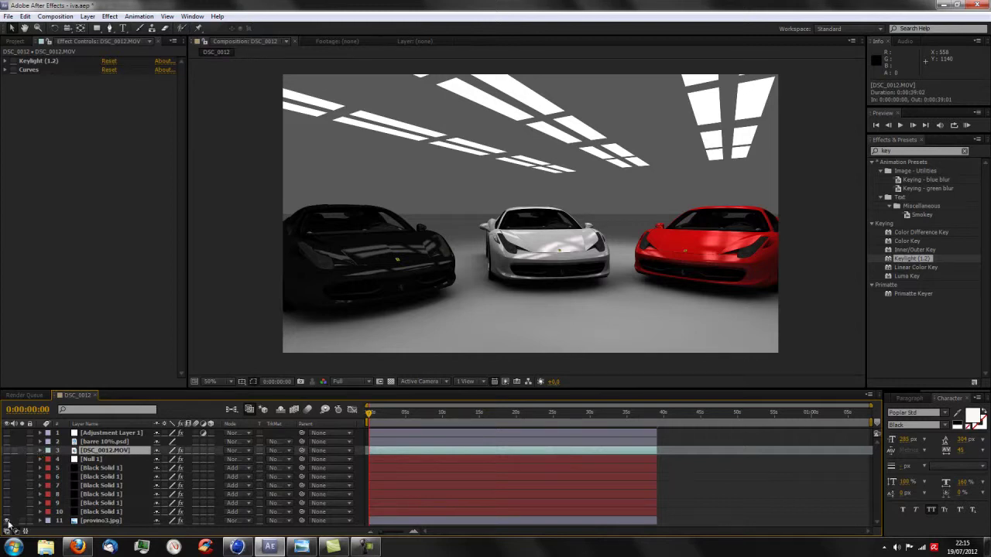
# Step: Solo DSC_0012.MOV, enable Keylight, compare Curves on/off, then unsolo to reveal provino3.jpg
pyautogui.click(8, 452)
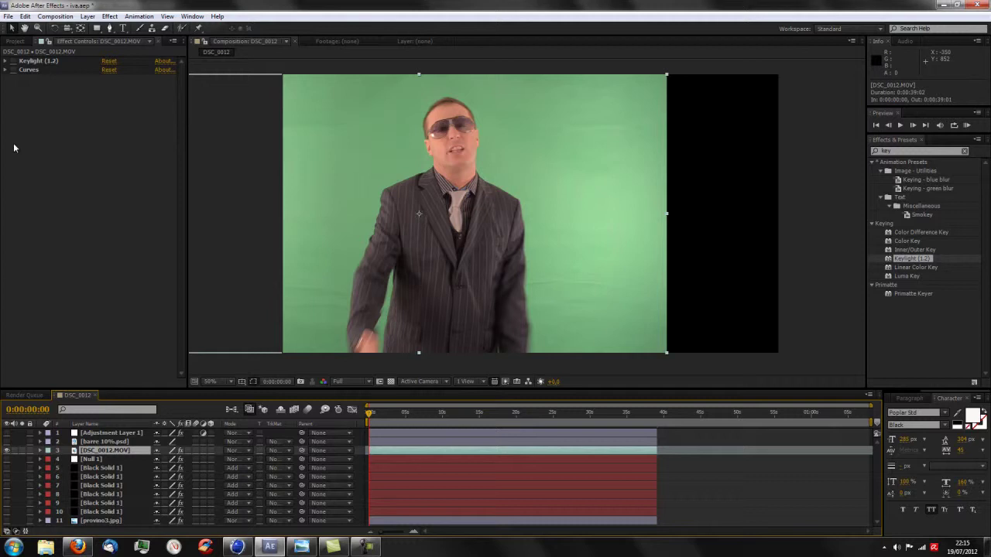
pyautogui.click(13, 61)
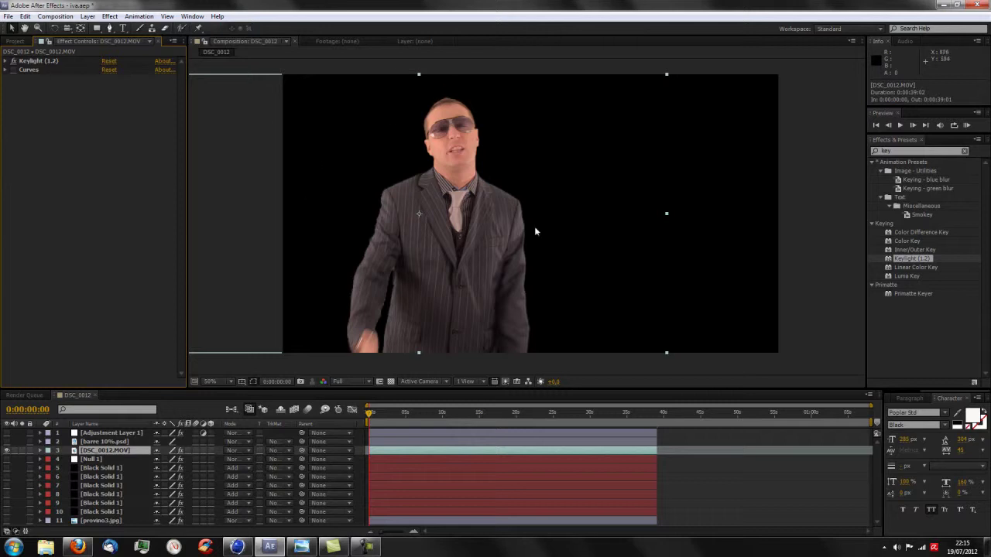
pyautogui.click(13, 70)
pyautogui.click(13, 71)
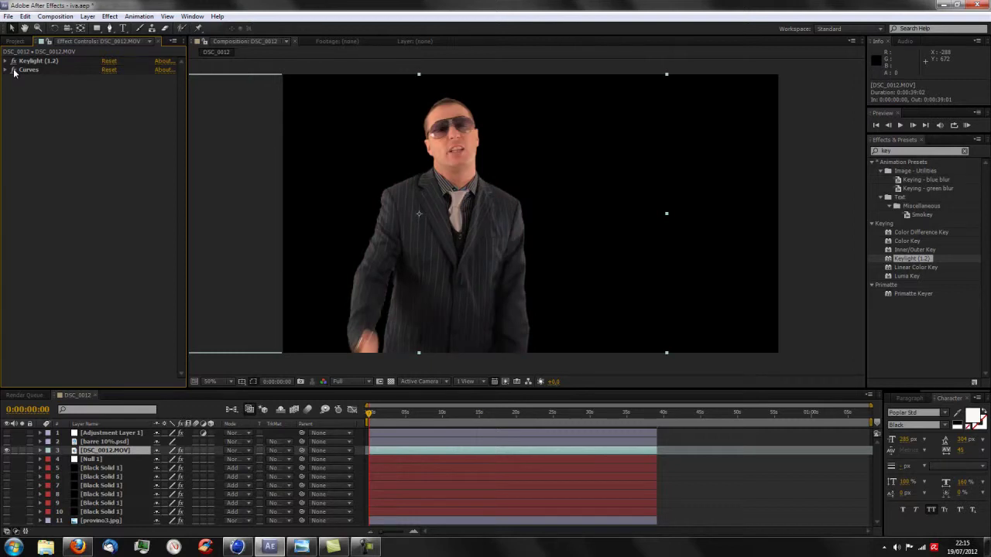
pyautogui.click(13, 71)
pyautogui.click(13, 71)
pyautogui.click(14, 71)
pyautogui.click(13, 70)
pyautogui.click(13, 70)
pyautogui.click(13, 69)
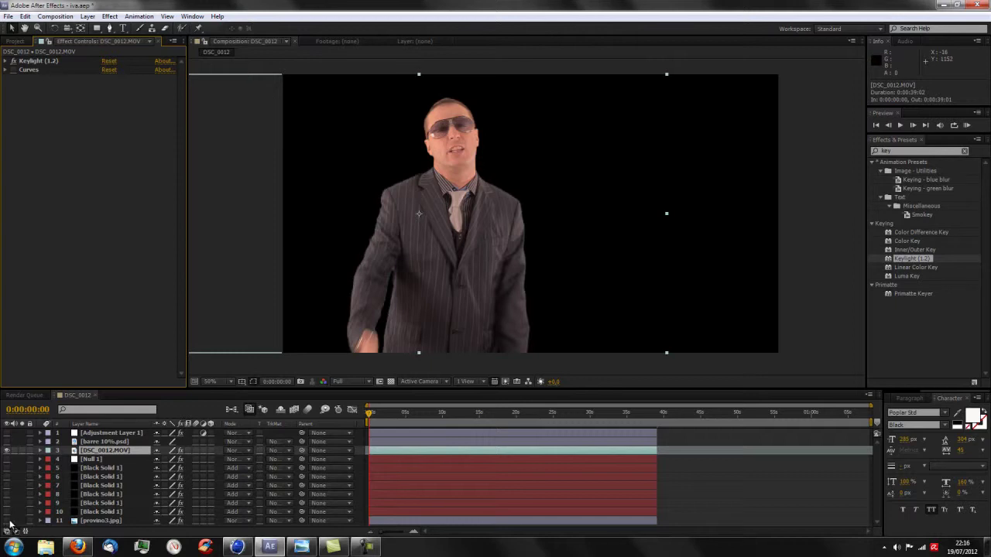
pyautogui.click(7, 521)
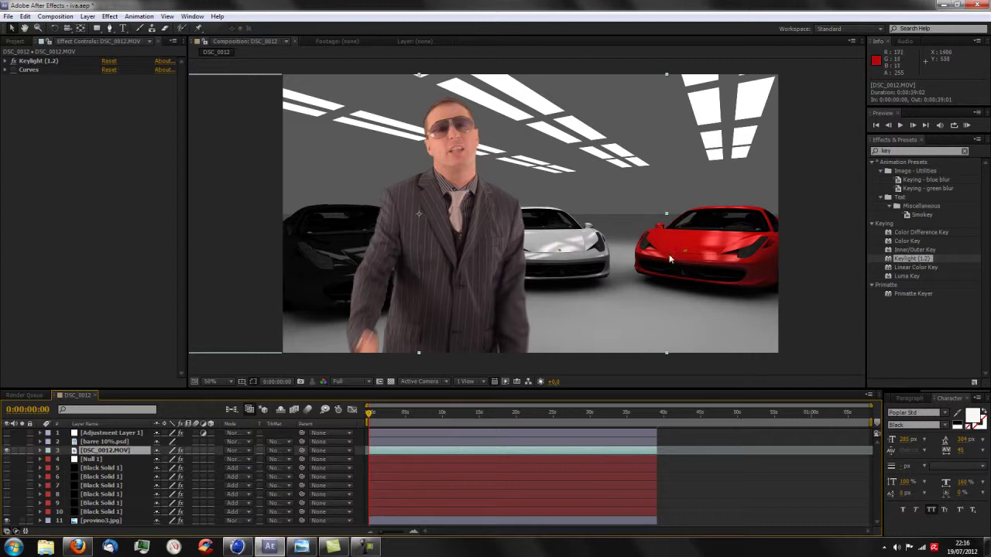
# Step: Re-enable Curves on DSC_0012.MOV and select Adjustment Layer 1 to see its Blue curve
pyautogui.click(13, 70)
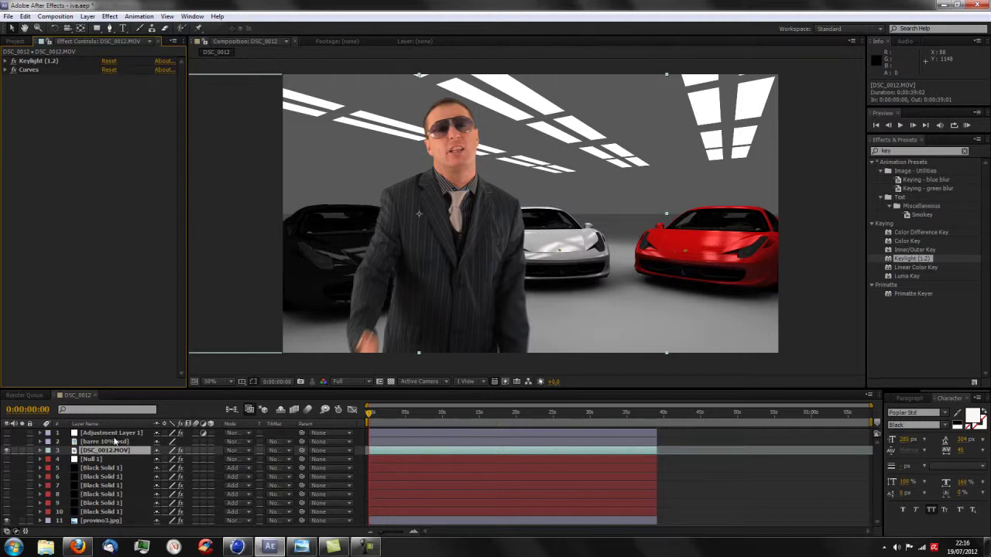
pyautogui.click(118, 434)
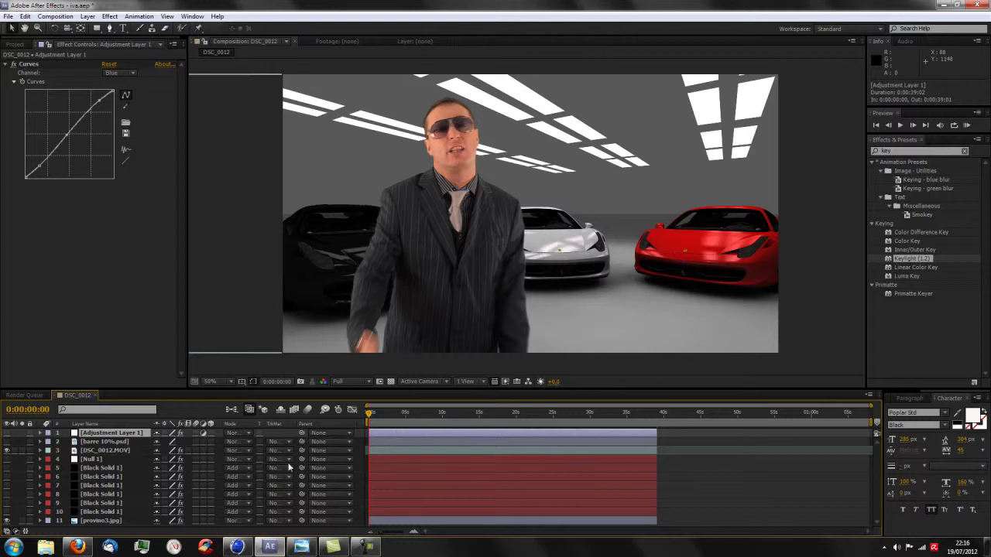
# Step: Turn on Adjustment Layer 1's blue tint, comparing the composite with and without it
pyautogui.click(8, 435)
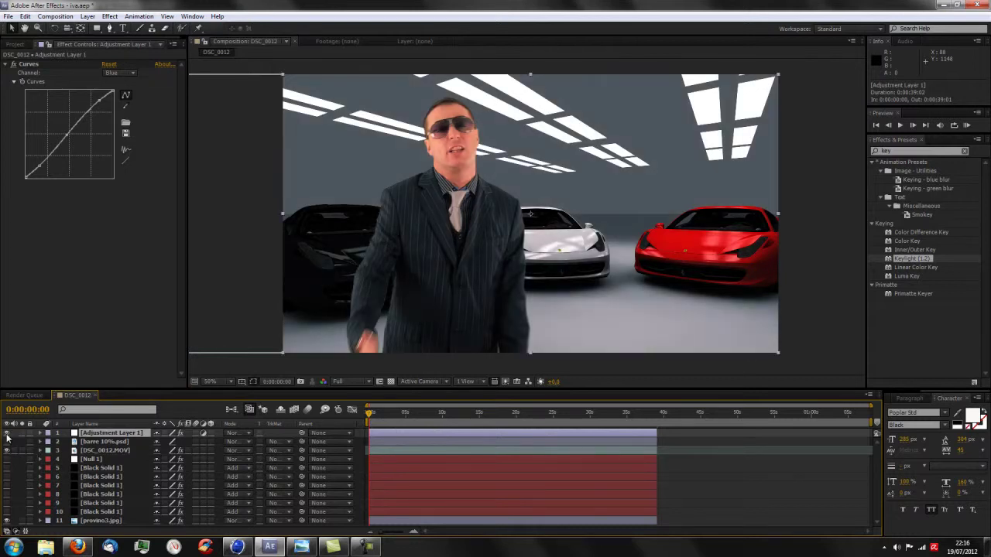
pyautogui.click(8, 436)
pyautogui.click(7, 437)
pyautogui.click(7, 433)
pyautogui.click(6, 433)
# Step: Show the barre 10%.psd letterbox bars and display provino3.jpg's effects
pyautogui.click(7, 441)
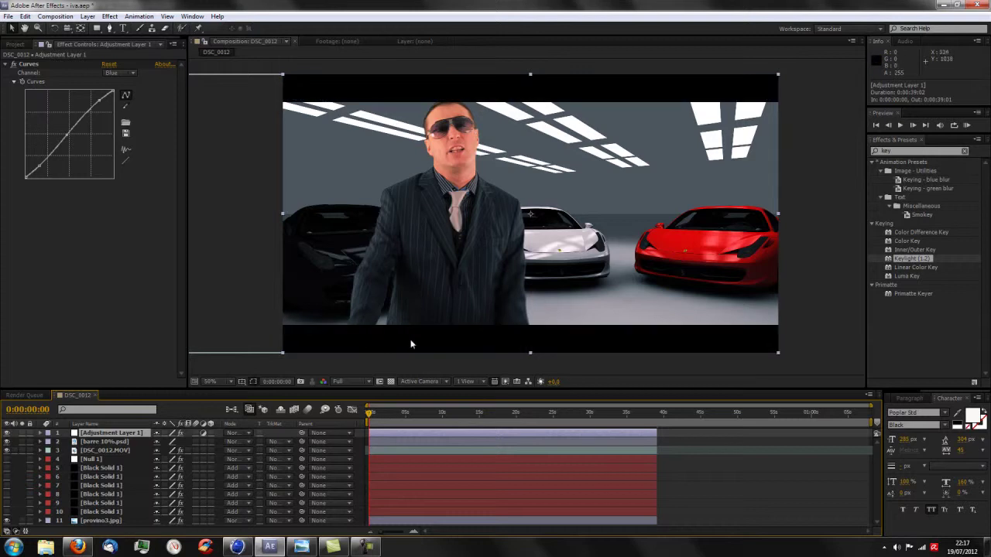
pyautogui.click(826, 205)
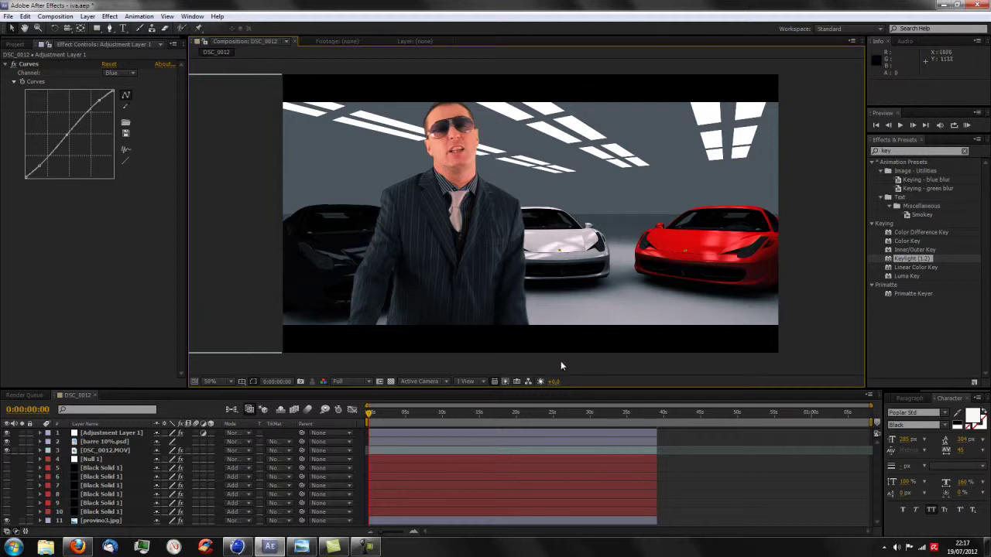
pyautogui.click(99, 522)
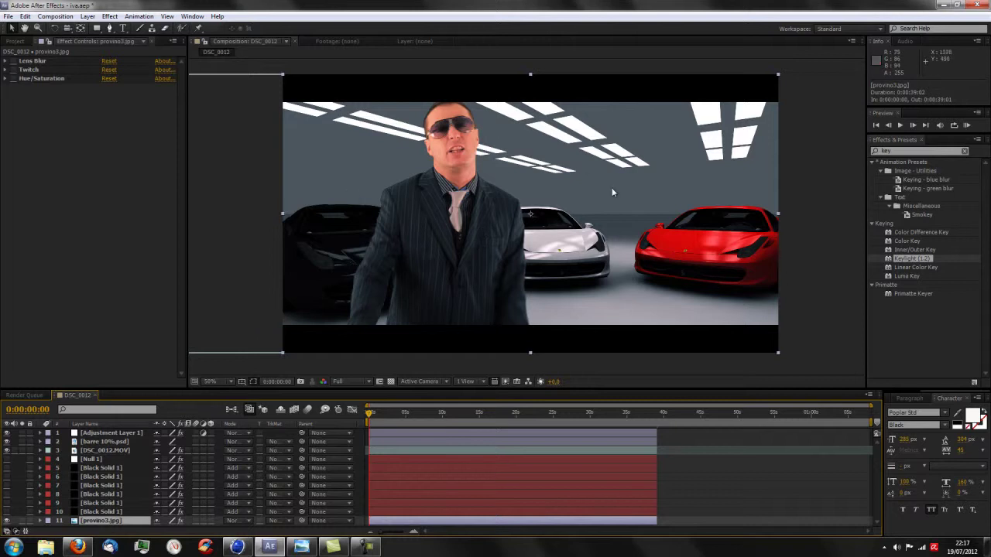
# Step: Zoom the viewer in to inspect the provino3.jpg background, then back out to the full frame
pyautogui.press('/')
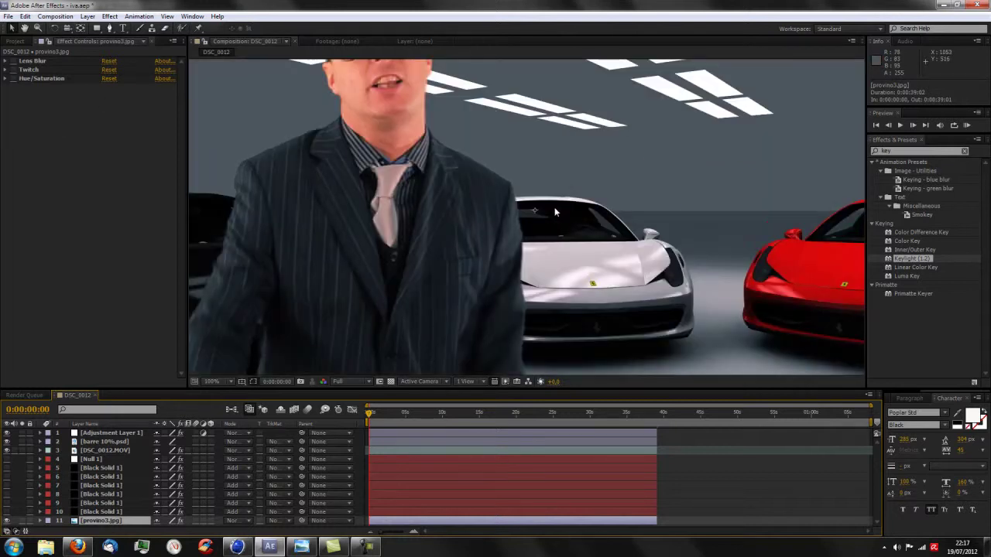
pyautogui.press(',')
pyautogui.press(',')
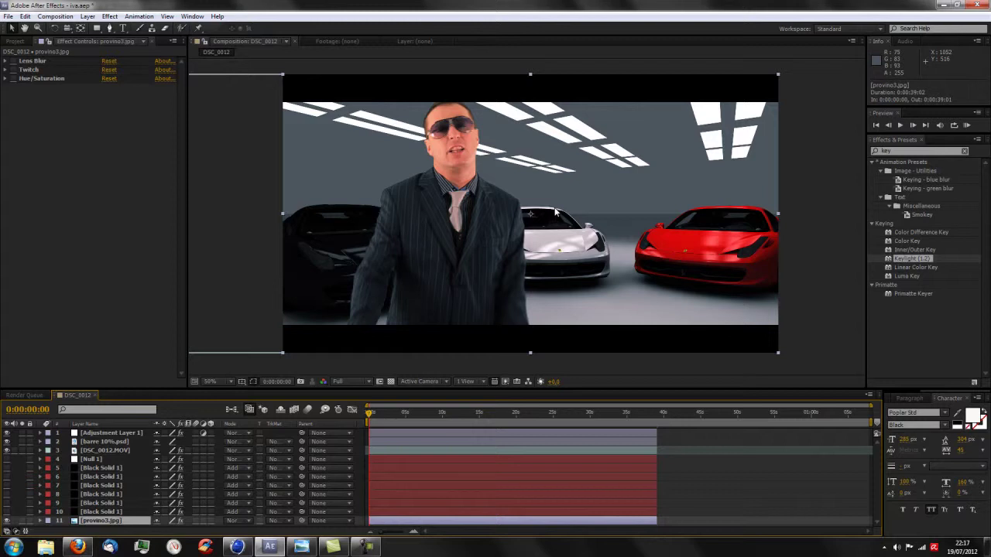
# Step: Toggle Lens Blur off and on to compare sharpness, then expand its settings (Hexagon iris, Specular Threshold 255.0)
pyautogui.click(14, 64)
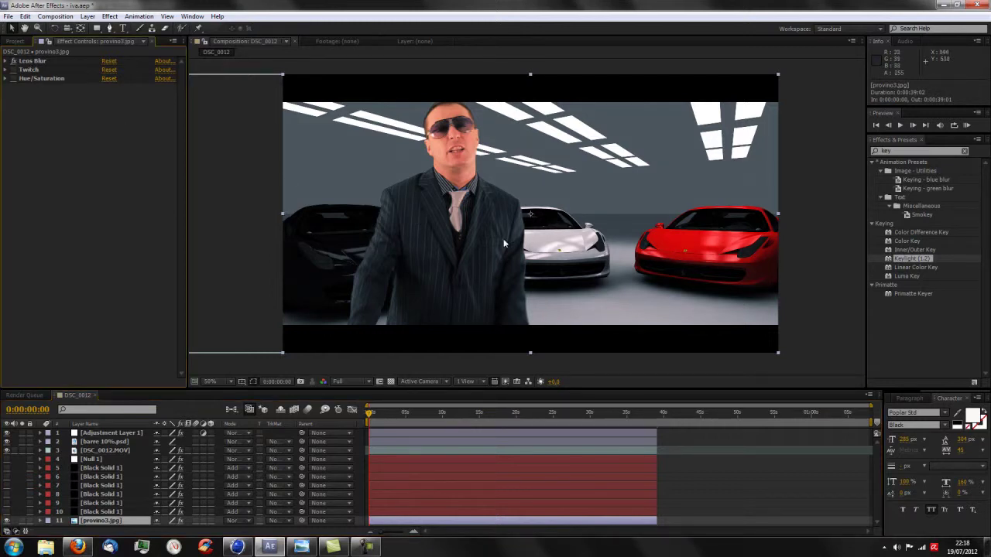
pyautogui.press('.')
pyautogui.press('.')
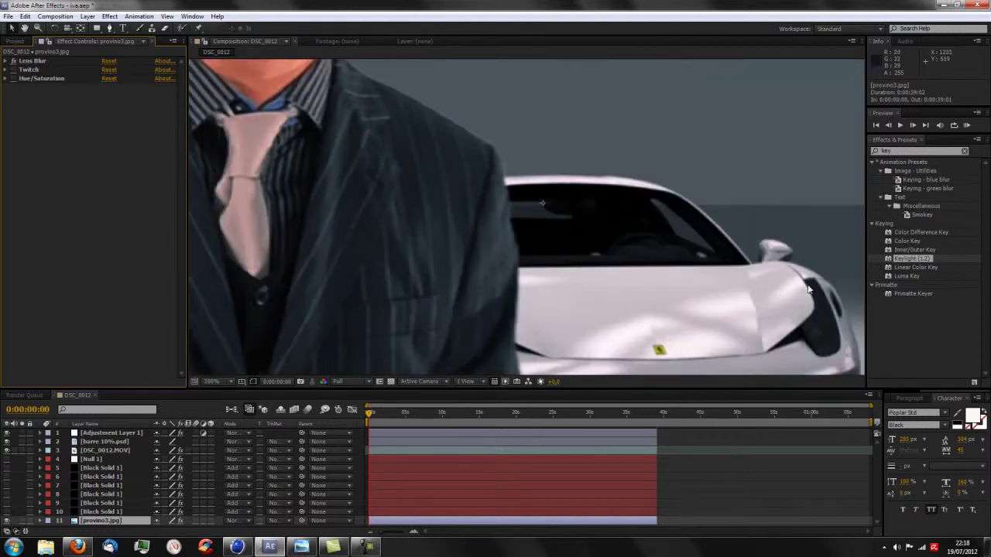
pyautogui.click(13, 62)
pyautogui.click(13, 62)
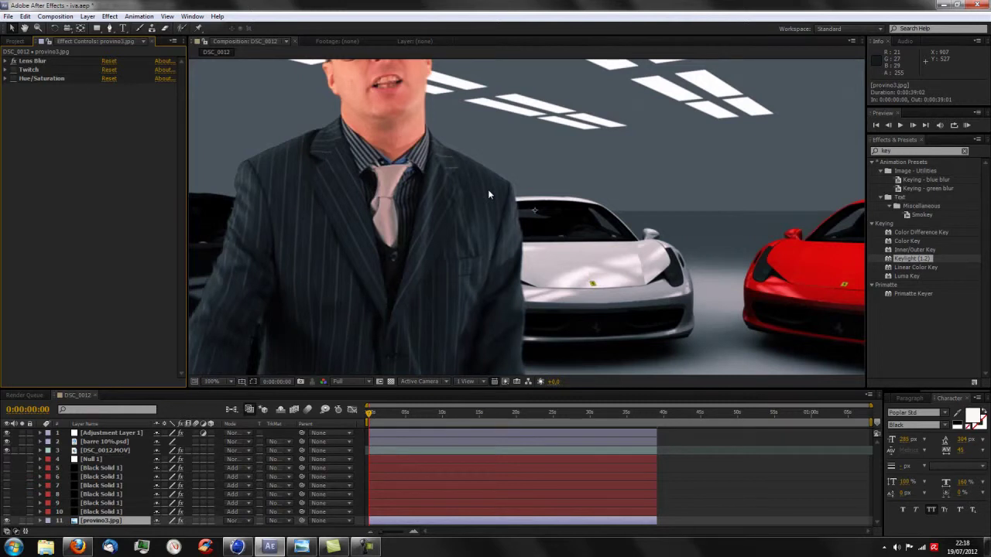
pyautogui.click(5, 61)
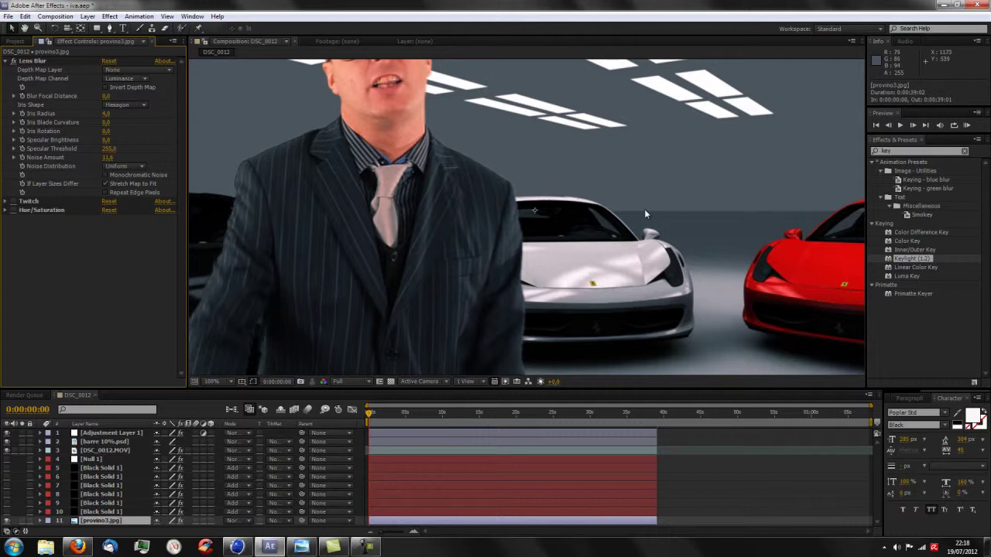
pyautogui.press(',')
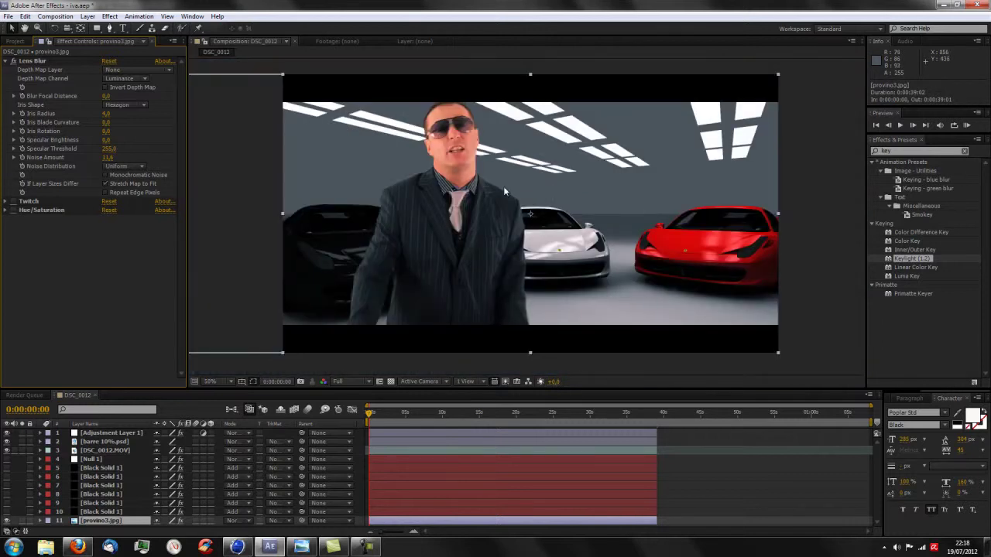
pyautogui.press('.')
# Step: Scrub the playhead to 0:00:17:08 and pan the viewer to show the singer's face
pyautogui.click(482, 412)
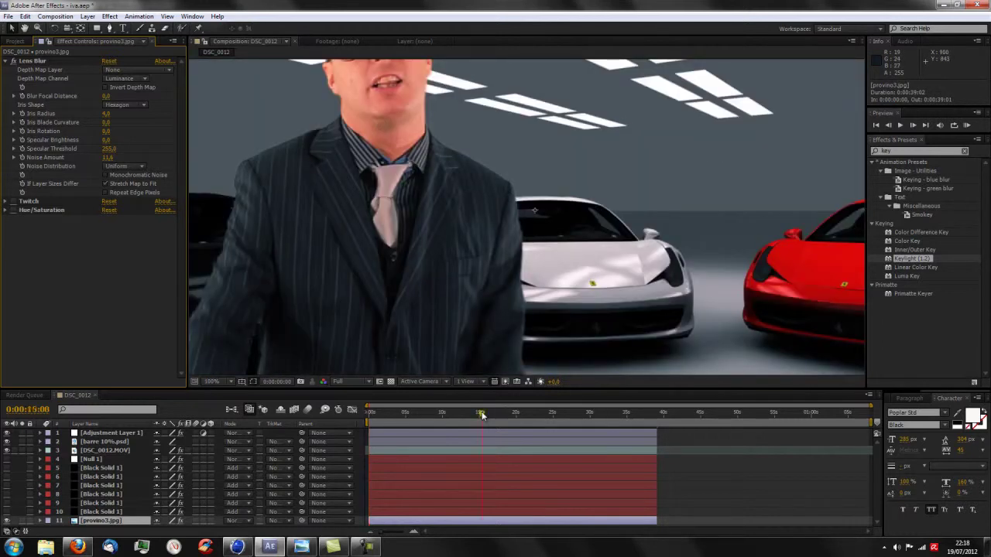
pyautogui.moveTo(511, 415)
pyautogui.mouseDown()
pyautogui.moveTo(523, 415)
pyautogui.moveTo(494, 414)
pyautogui.mouseUp()
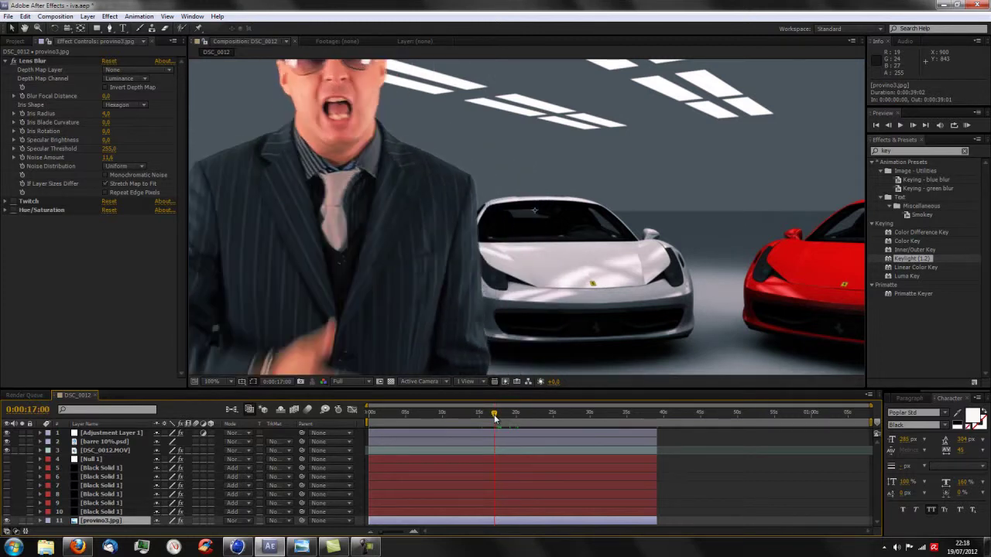
pyautogui.moveTo(494, 415); pyautogui.dragTo(496, 418)
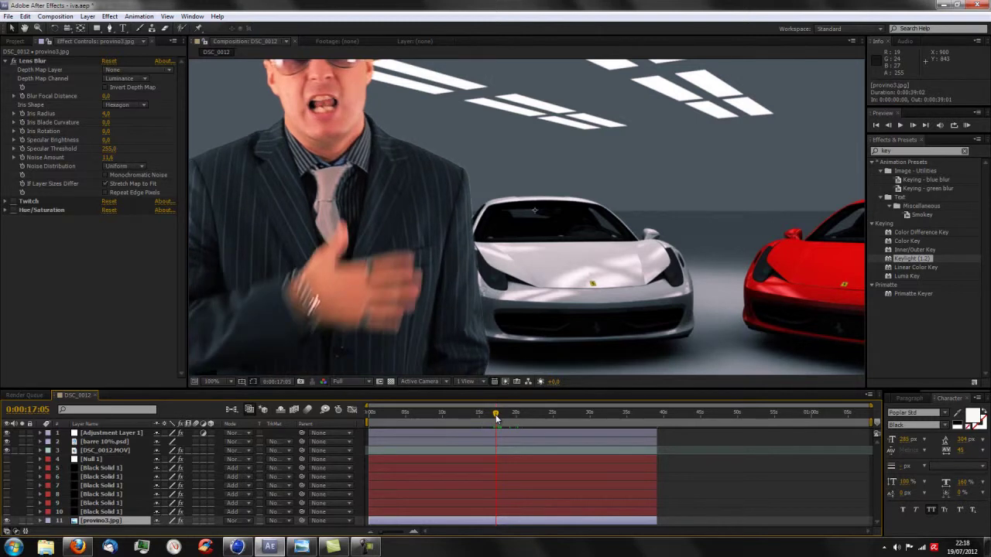
pyautogui.moveTo(497, 418); pyautogui.dragTo(497, 416)
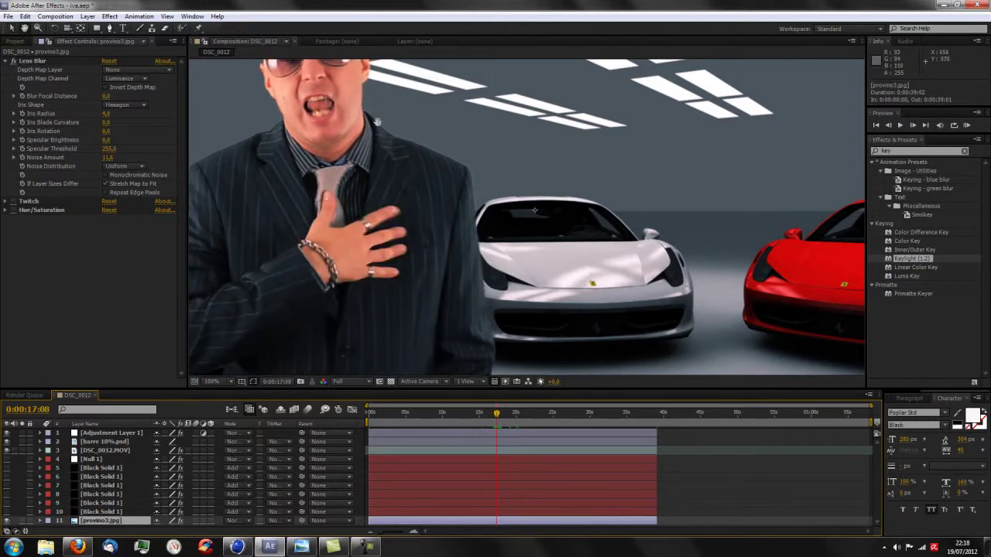
pyautogui.moveTo(377, 122); pyautogui.dragTo(375, 162)
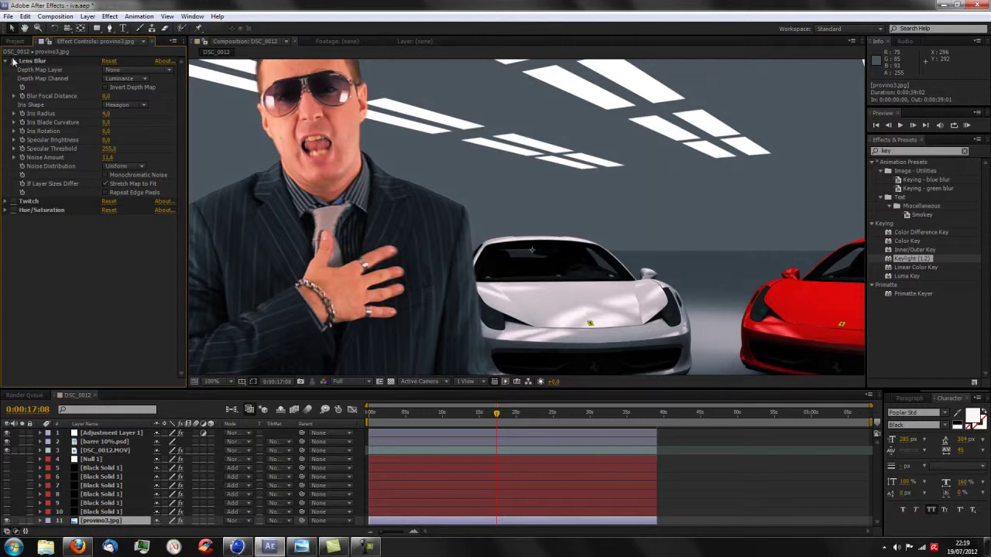
# Step: Zoom the viewer out to 50% and collapse the Lens Blur settings
pyautogui.press(',')
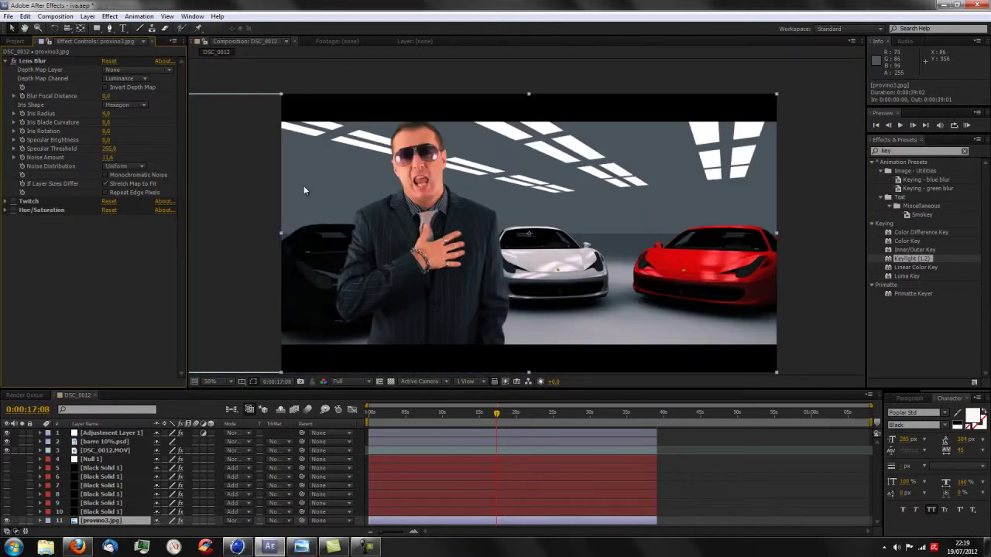
pyautogui.click(7, 62)
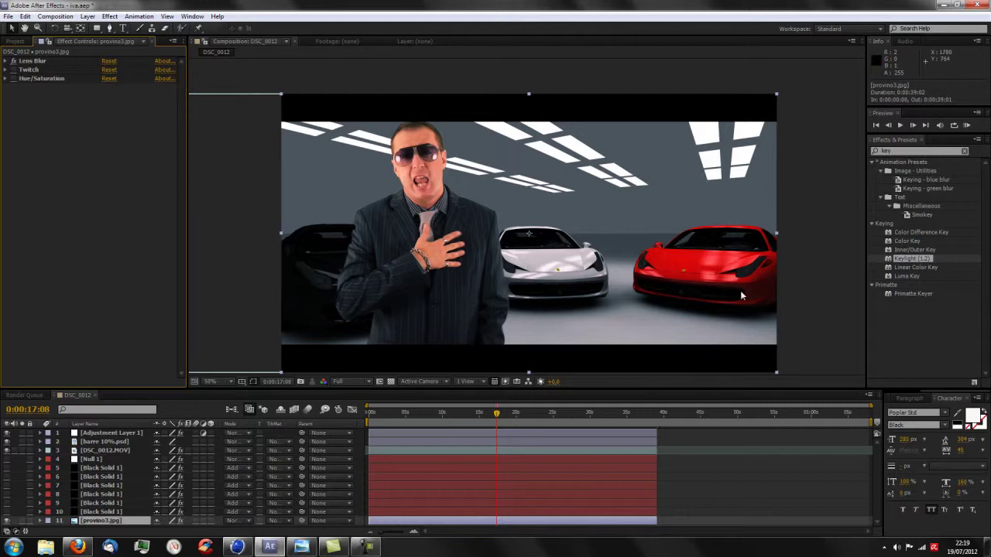
# Step: Toggle Hue/Saturation off and on to compare the red car, and enable Twitch on the background
pyautogui.click(14, 79)
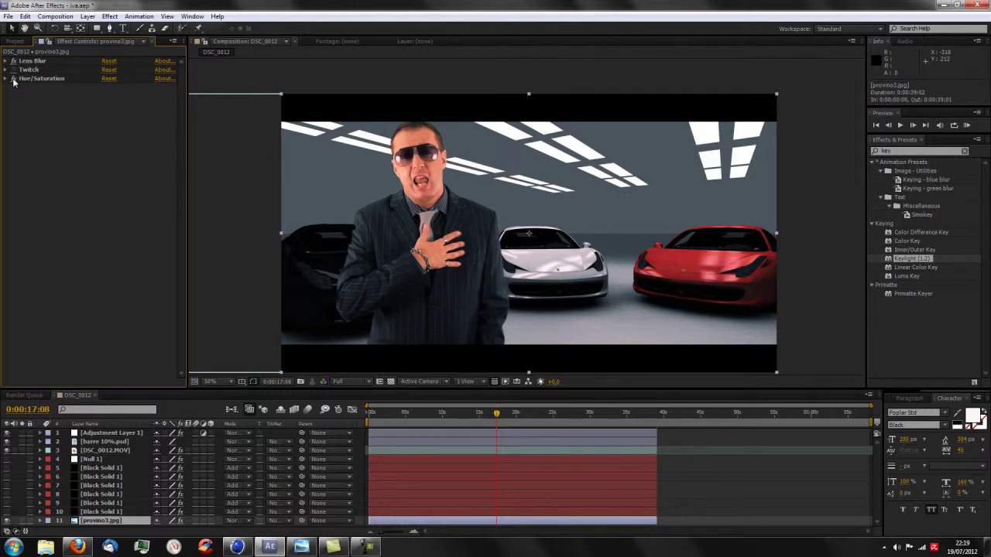
pyautogui.click(13, 79)
pyautogui.click(14, 80)
pyautogui.click(13, 70)
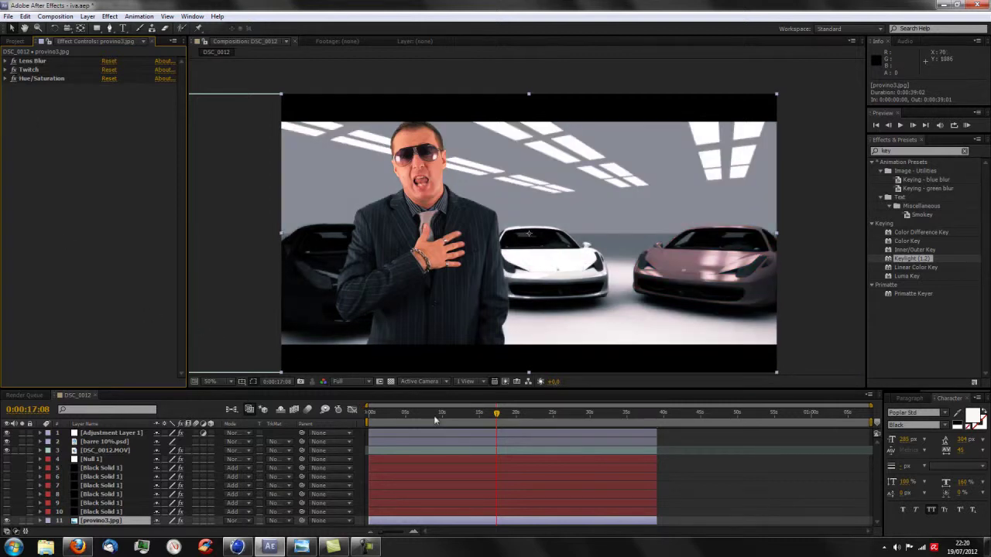
# Step: Set preview resolution to Quarter, scrub to about 3 seconds, and make Null 1 visible
pyautogui.moveTo(374, 416); pyautogui.dragTo(382, 416)
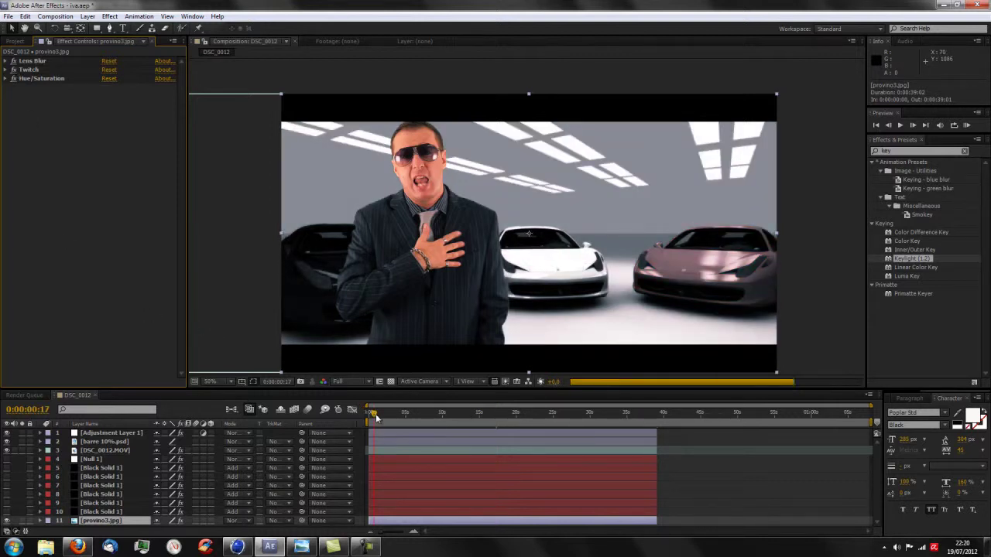
pyautogui.click(336, 382)
pyautogui.click(350, 446)
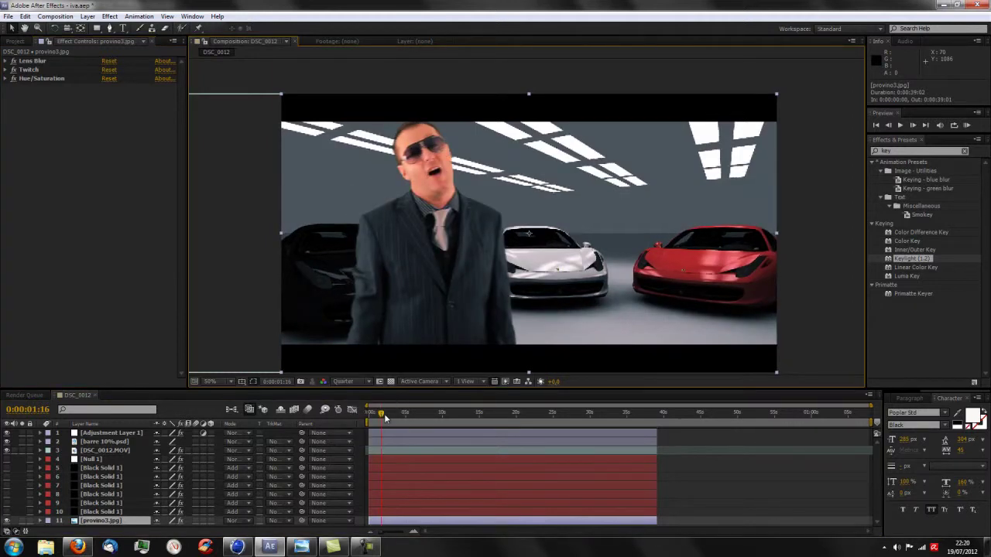
pyautogui.moveTo(381, 415)
pyautogui.mouseDown()
pyautogui.moveTo(535, 415)
pyautogui.moveTo(459, 413)
pyautogui.mouseUp()
pyautogui.moveTo(398, 415); pyautogui.dragTo(398, 415)
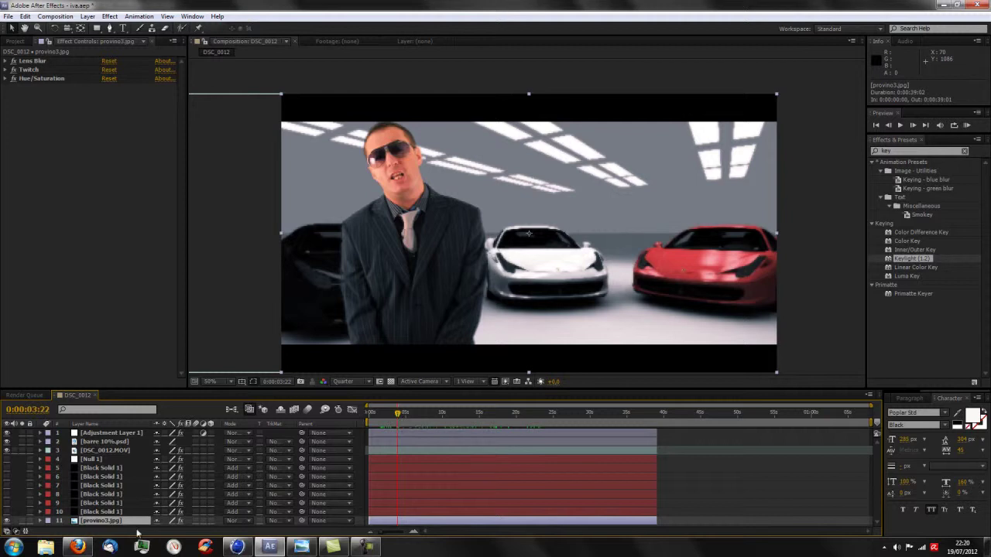
pyautogui.click(6, 460)
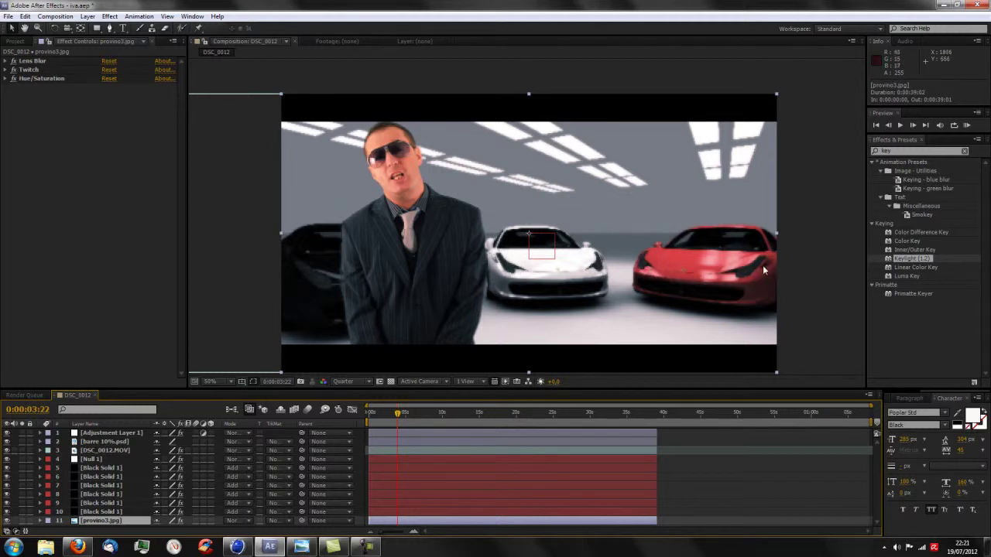
pyautogui.click(368, 415)
pyautogui.moveTo(368, 416); pyautogui.dragTo(517, 410)
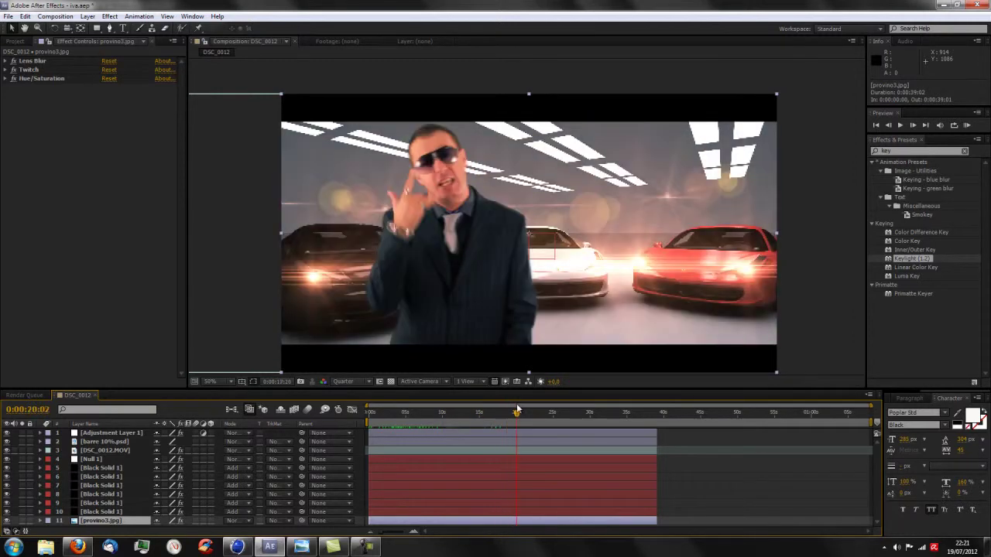
pyautogui.moveTo(518, 411); pyautogui.dragTo(554, 412)
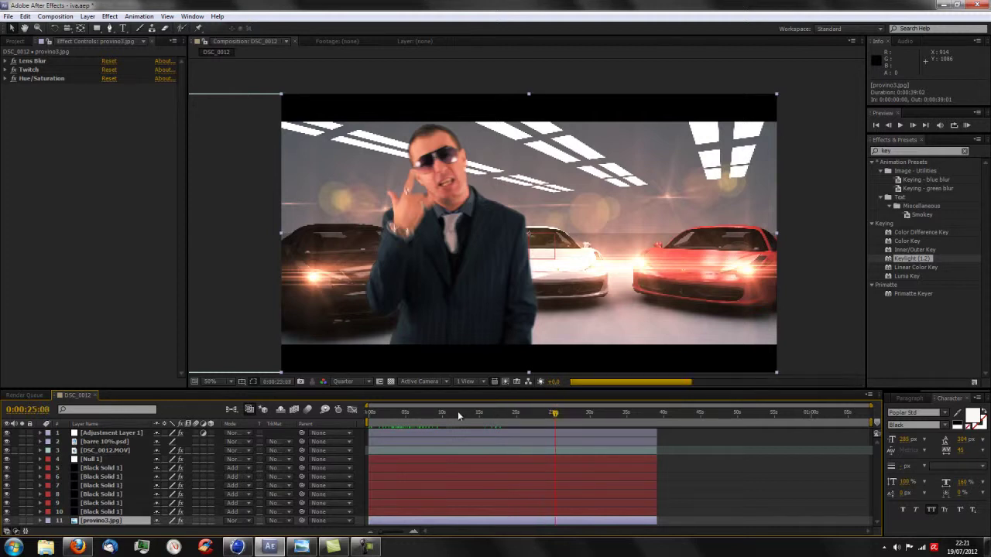
pyautogui.moveTo(459, 415); pyautogui.dragTo(358, 417)
pyautogui.press('space')
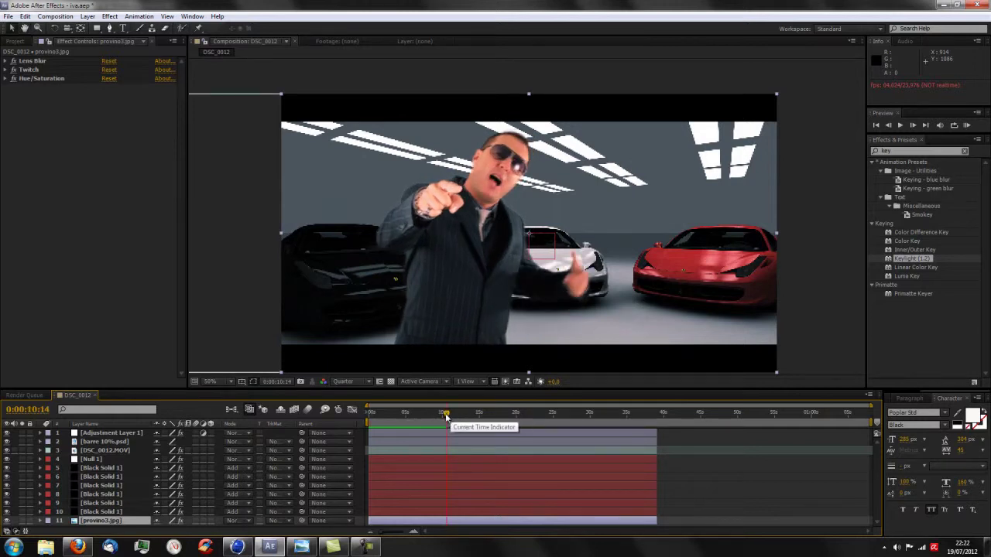
pyautogui.moveTo(433, 416); pyautogui.dragTo(359, 425)
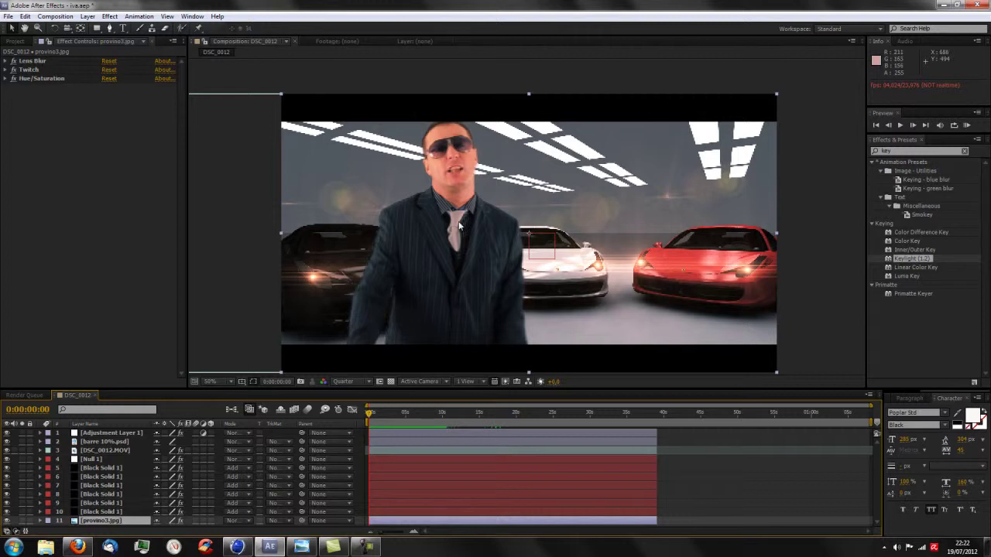
pyautogui.press('space')
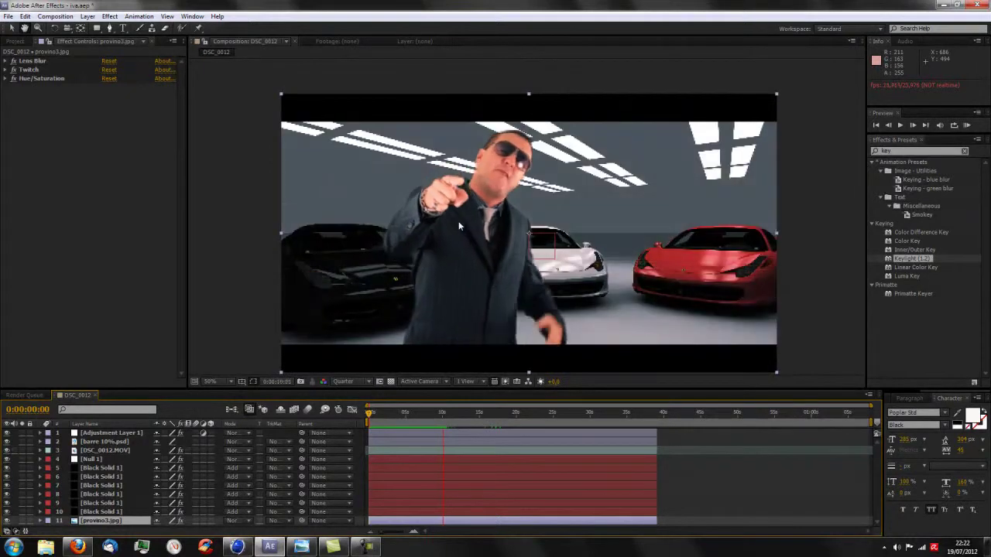
pyautogui.click(458, 225)
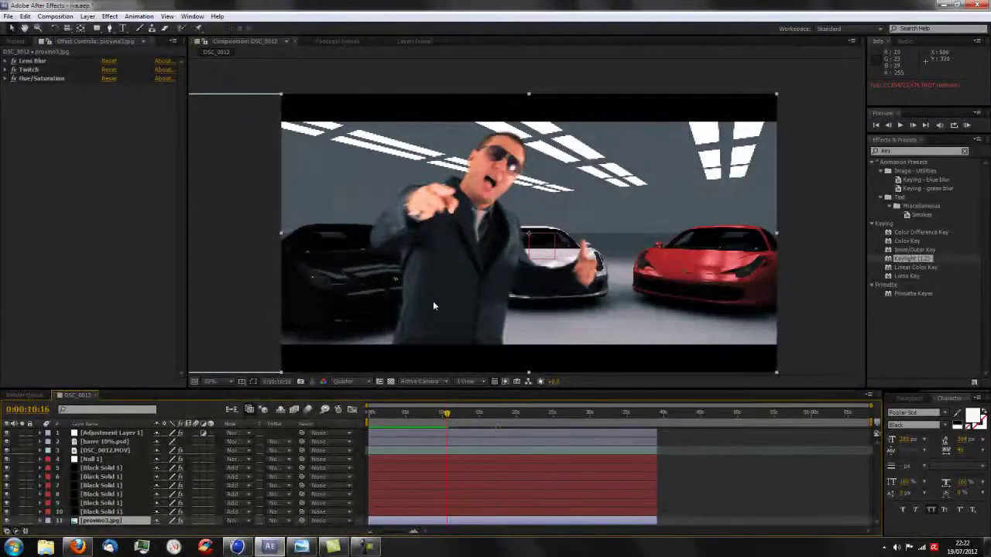
pyautogui.moveTo(447, 422); pyautogui.dragTo(389, 419)
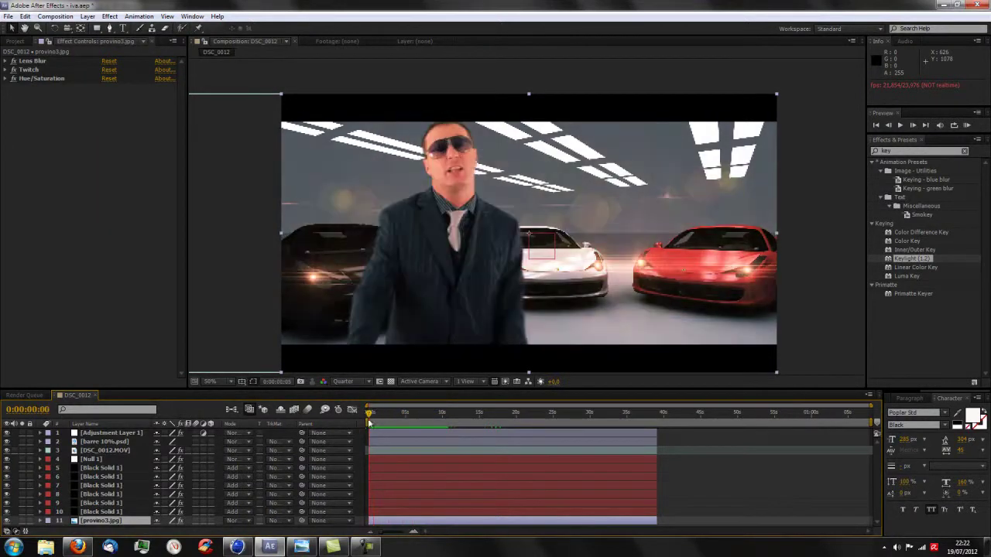
pyautogui.moveTo(389, 419); pyautogui.dragTo(360, 422)
pyautogui.press('space')
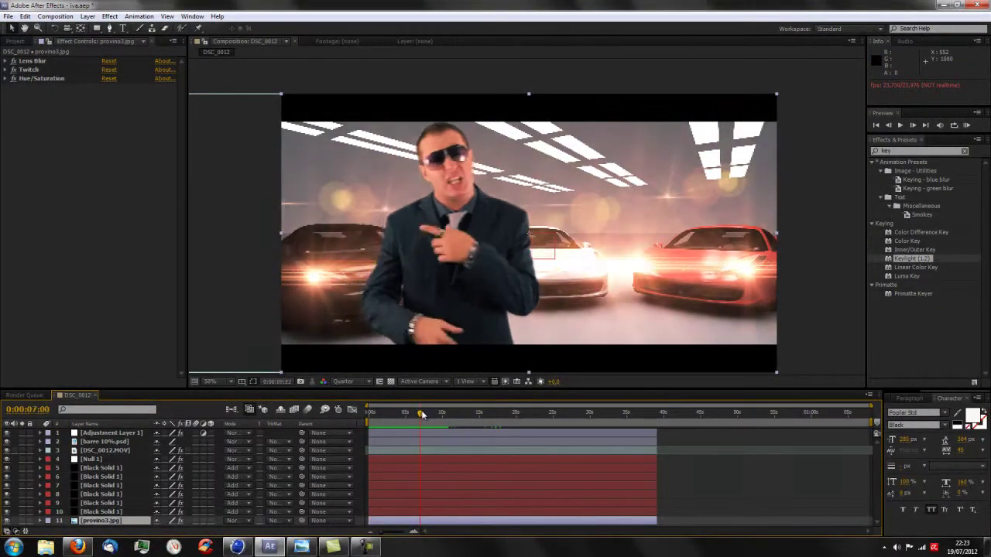
pyautogui.moveTo(417, 414); pyautogui.dragTo(425, 416)
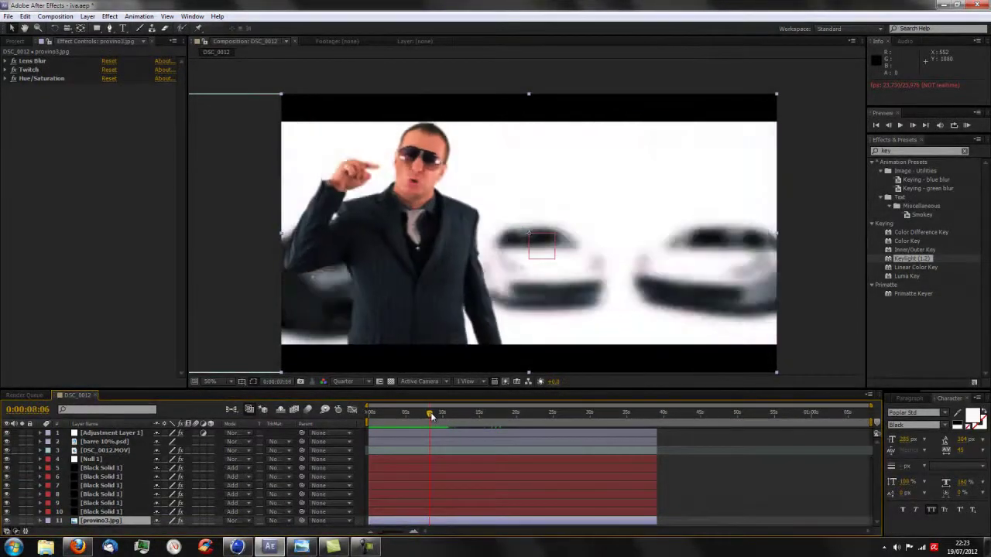
pyautogui.moveTo(424, 415); pyautogui.dragTo(446, 418)
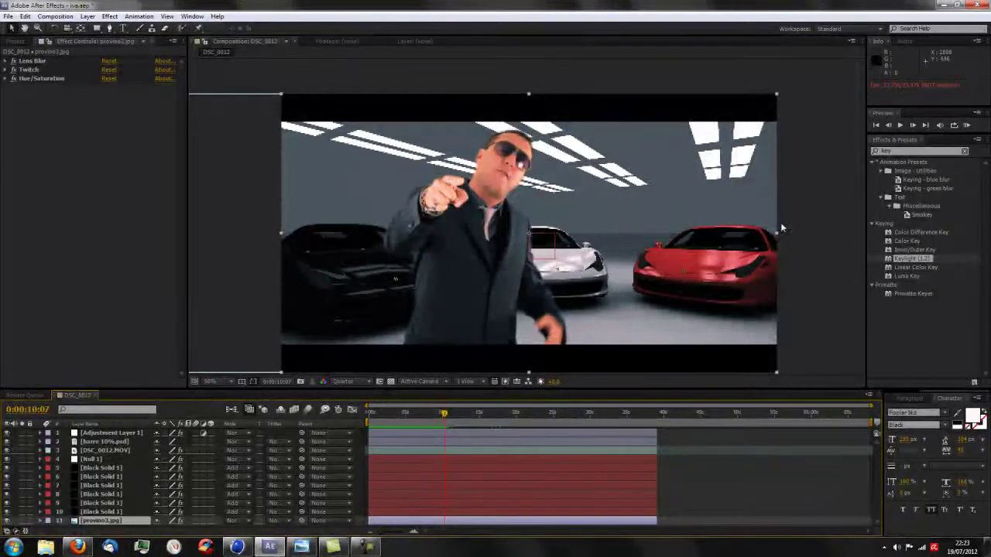
pyautogui.click(813, 206)
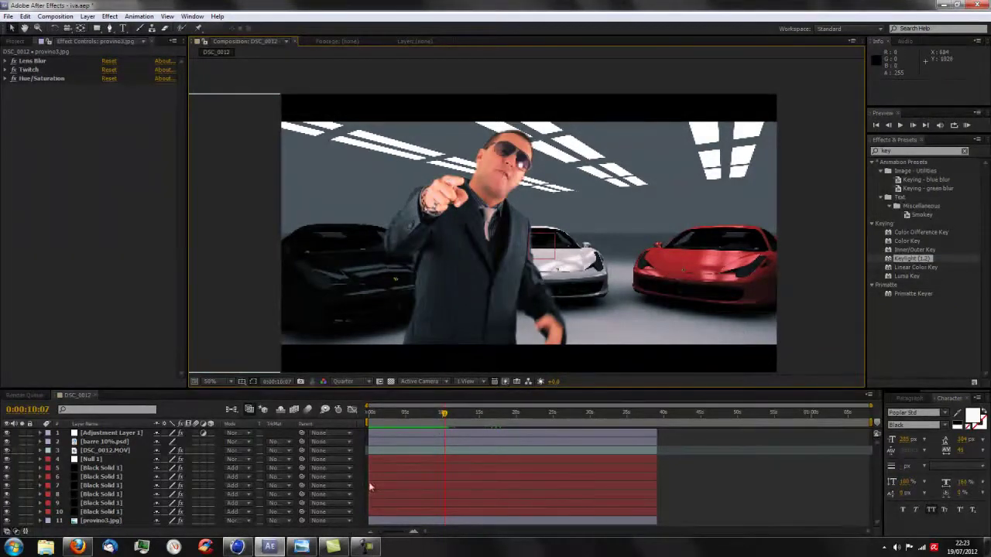
# Step: In Cinema 4D, maximize the Perspective viewport and show the Manichino mannequin
pyautogui.click(237, 547)
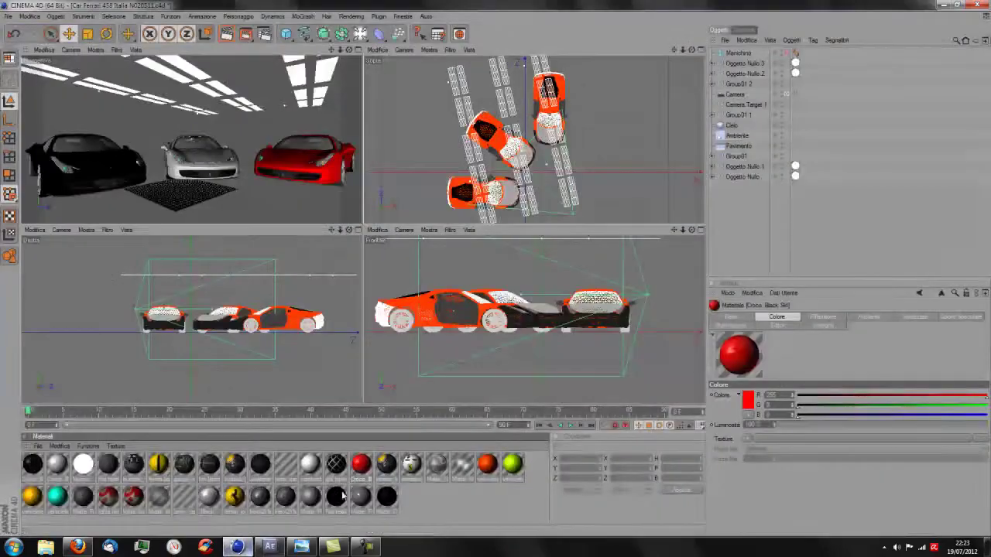
pyautogui.click(357, 50)
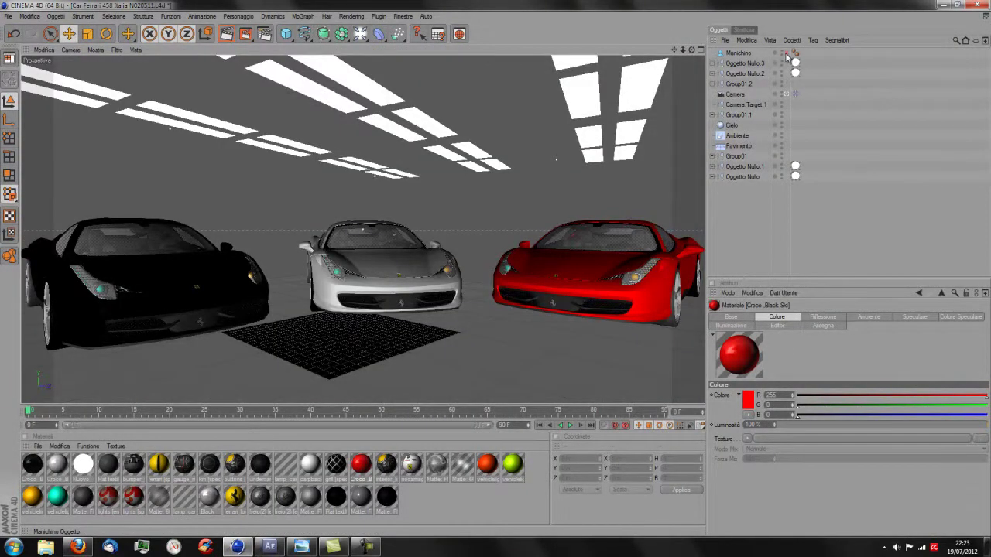
pyautogui.click(784, 53)
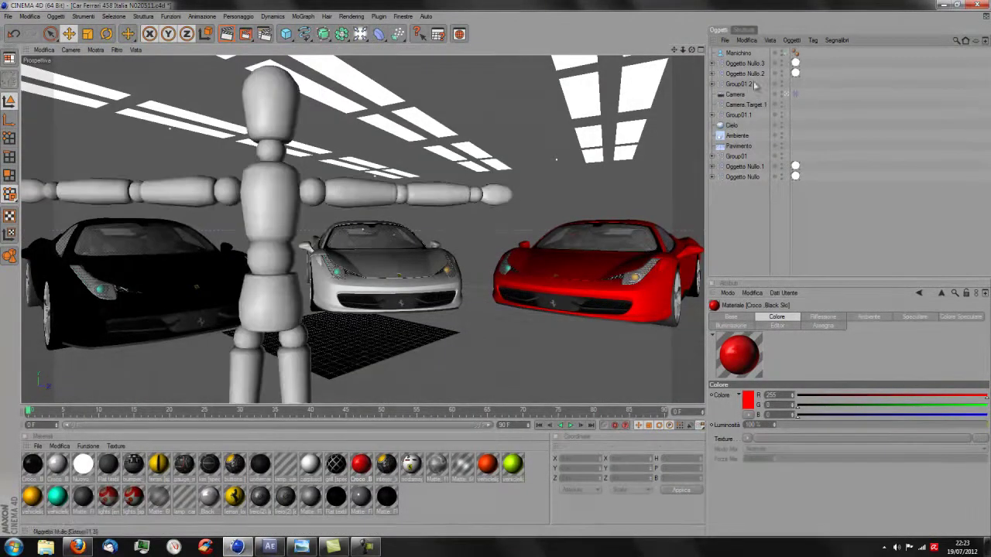
# Step: Bring After Effects to the front as a restored floating window moved to the right
pyautogui.click(268, 550)
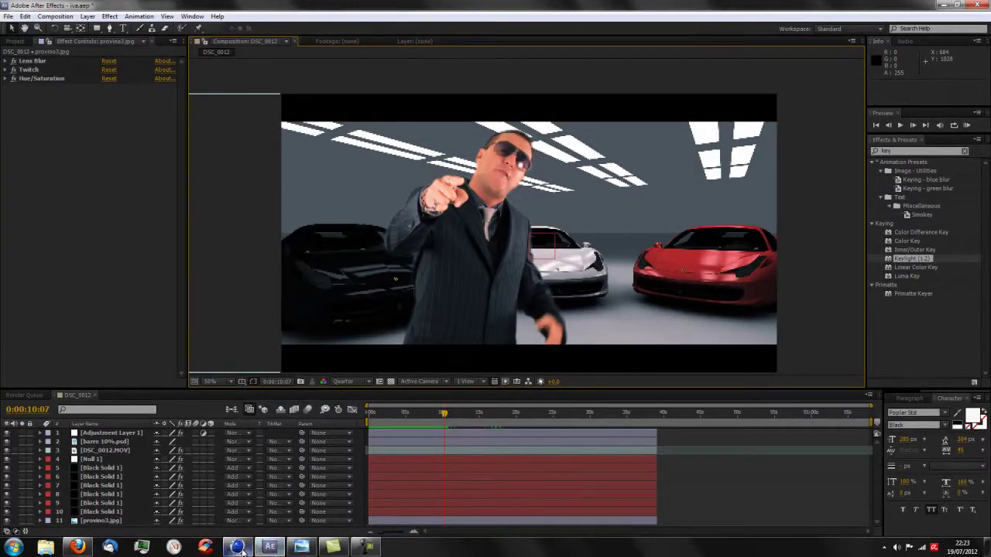
pyautogui.click(236, 549)
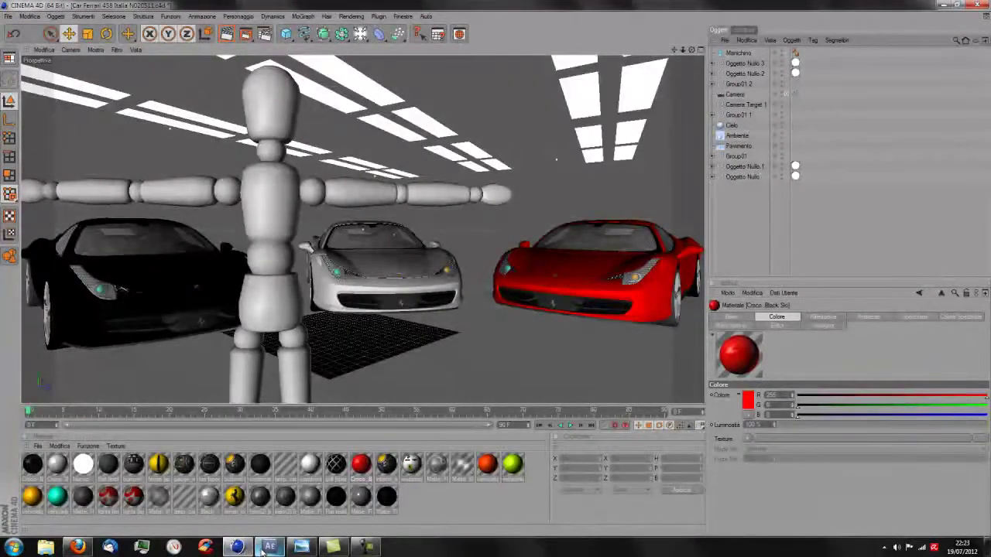
pyautogui.click(269, 548)
pyautogui.doubleClick(397, 4)
pyautogui.moveTo(400, 10)
pyautogui.mouseDown()
pyautogui.moveTo(614, 59)
pyautogui.moveTo(694, 65)
pyautogui.mouseUp()
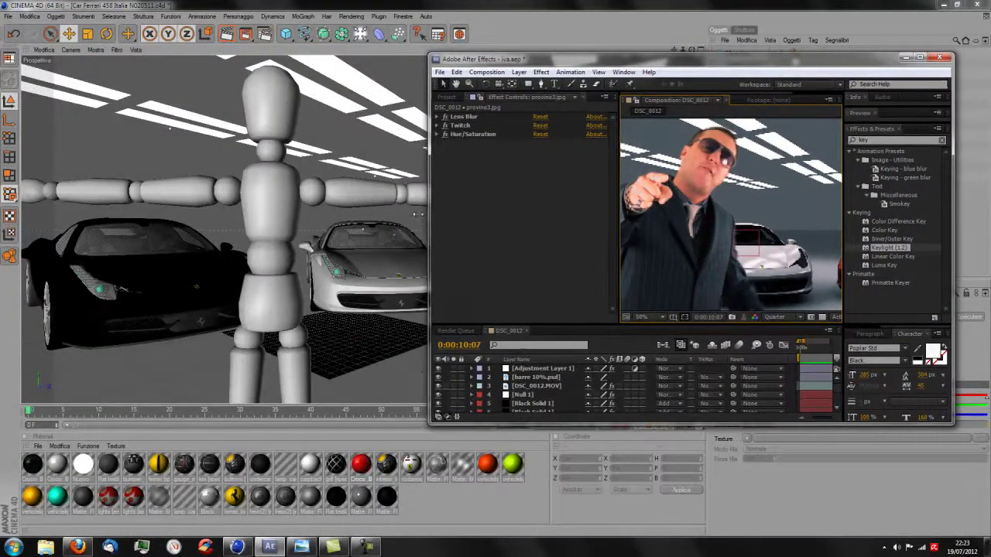
# Step: Resize the After Effects window, then drag it to the top edge to maximize it
pyautogui.moveTo(431, 213); pyautogui.dragTo(130, 212)
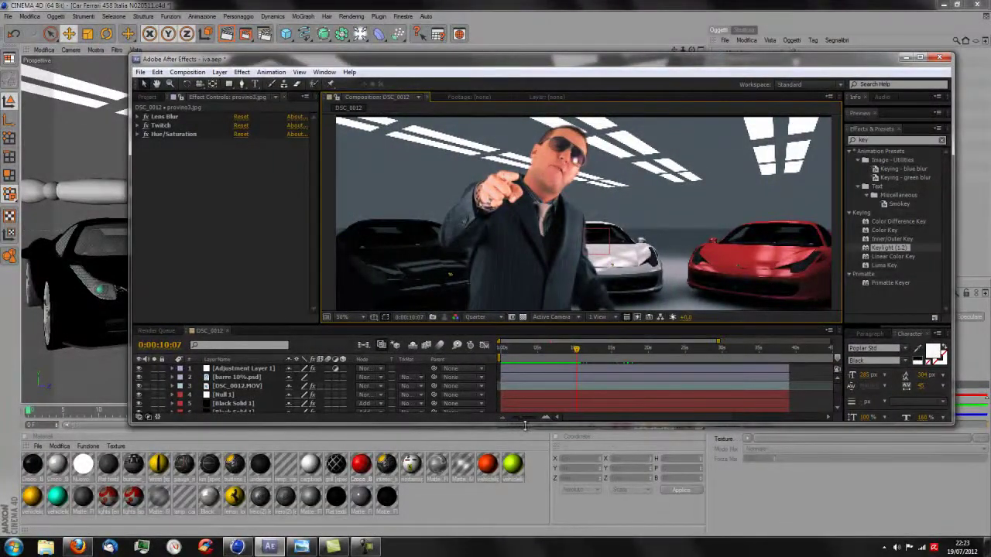
pyautogui.moveTo(525, 425); pyautogui.dragTo(524, 551)
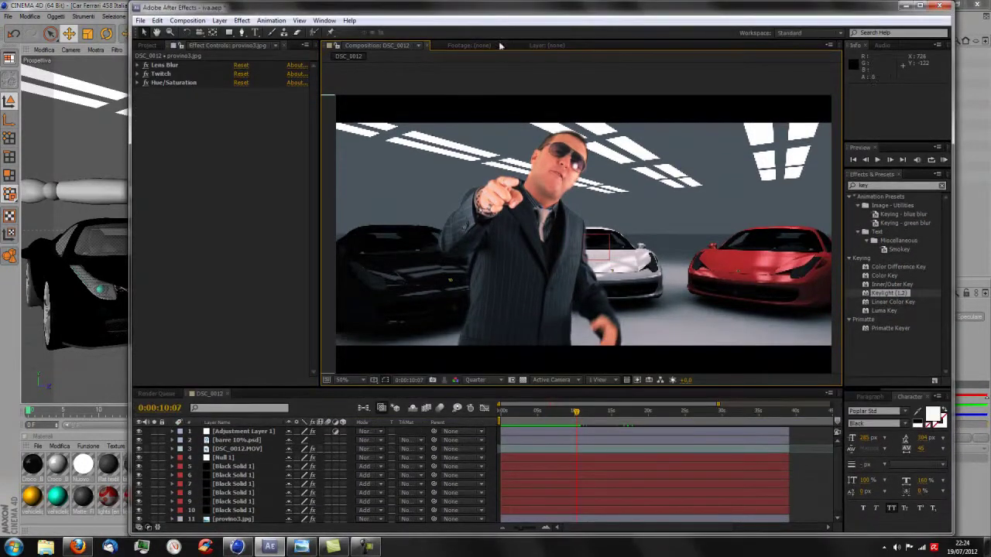
pyautogui.moveTo(510, 13)
pyautogui.mouseDown()
pyautogui.moveTo(711, 25)
pyautogui.moveTo(381, 10)
pyautogui.moveTo(416, 67)
pyautogui.mouseUp()
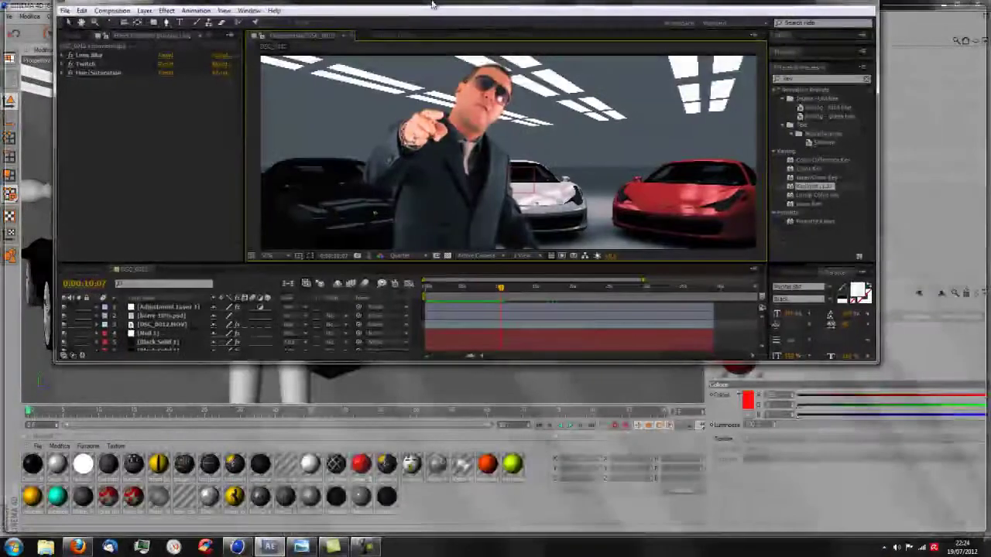
pyautogui.moveTo(416, 67); pyautogui.dragTo(432, 4)
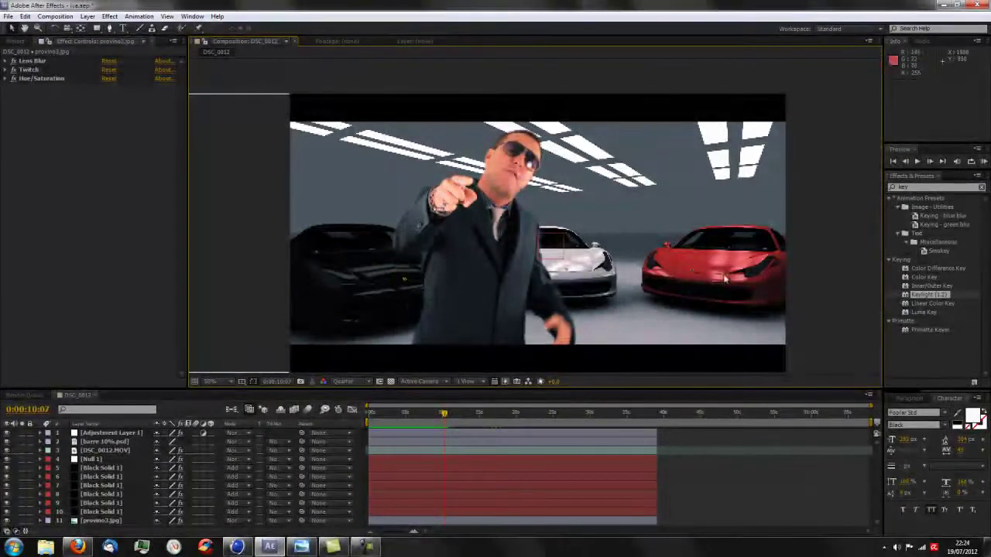
# Step: Switch to Cinema 4D and back to After Effects from the taskbar
pyautogui.click(237, 547)
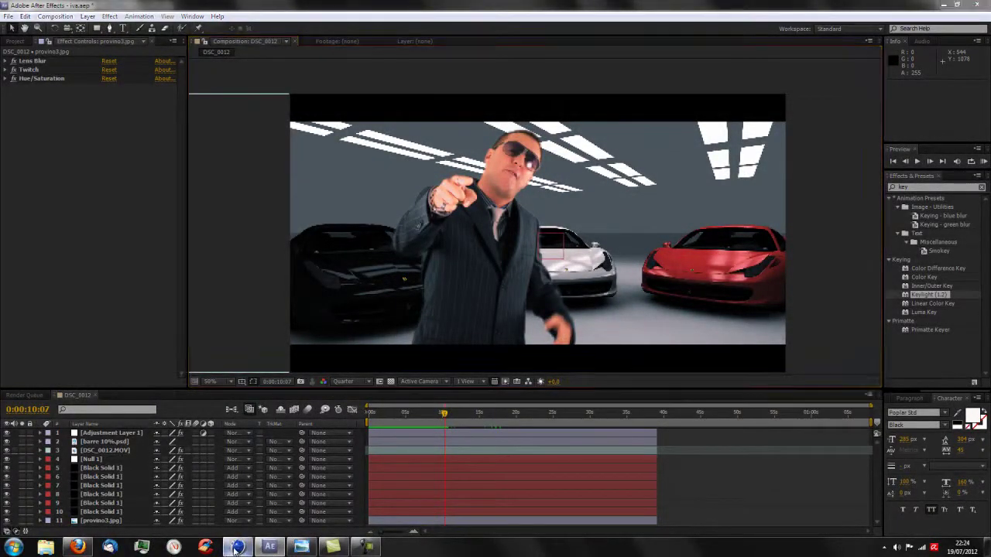
pyautogui.moveTo(260, 548)
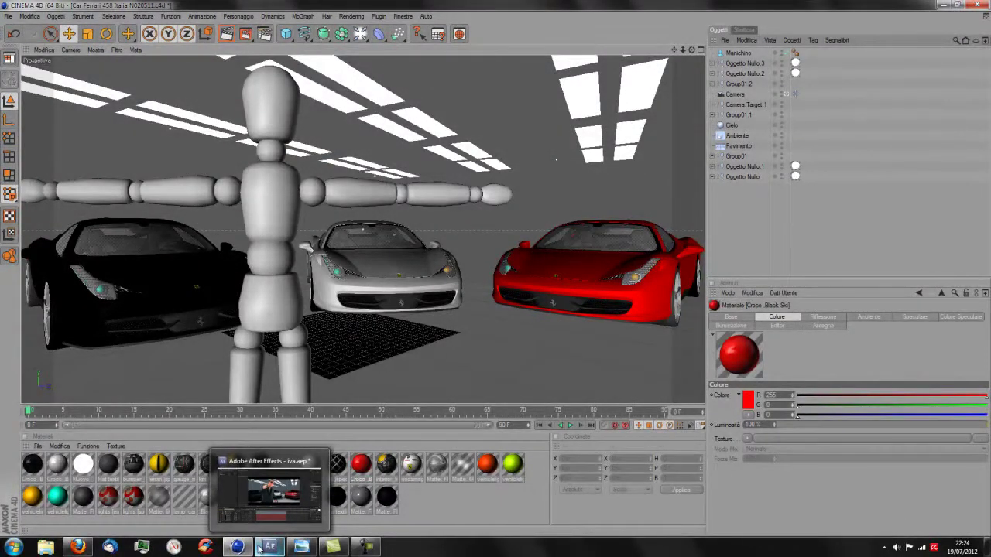
pyautogui.click(259, 549)
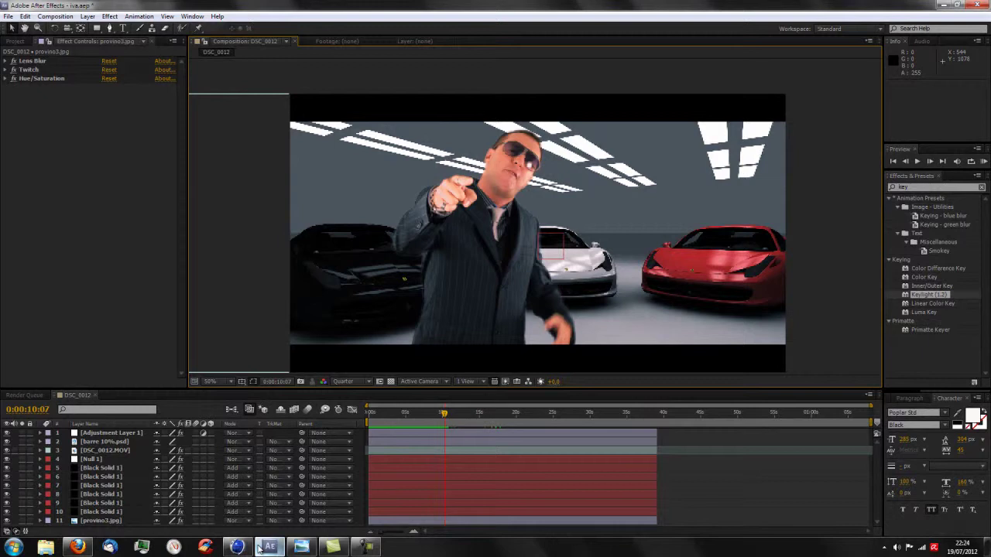